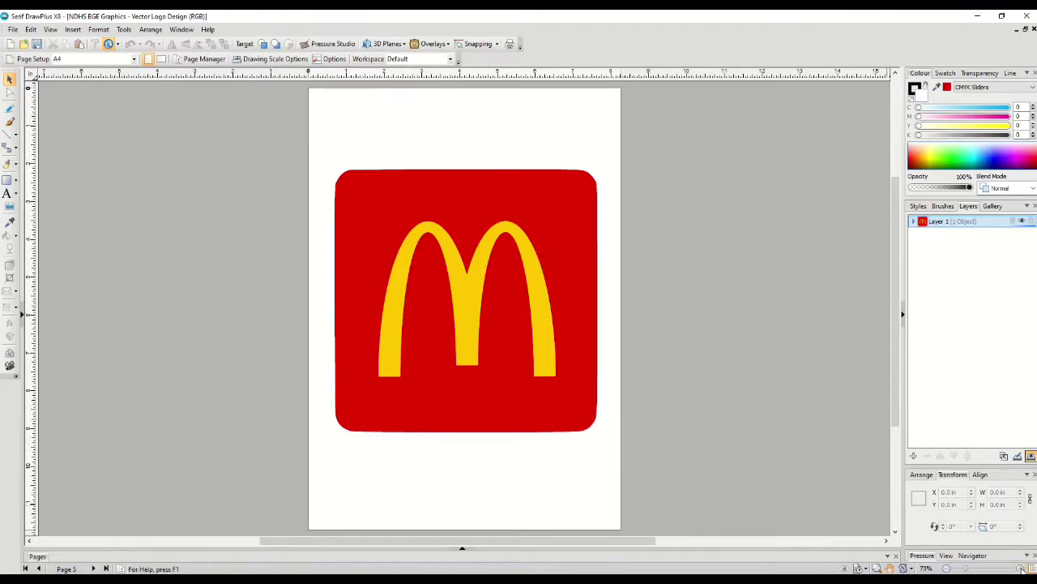
- Zoom the page view from 73% to 100%
click(1023, 569)
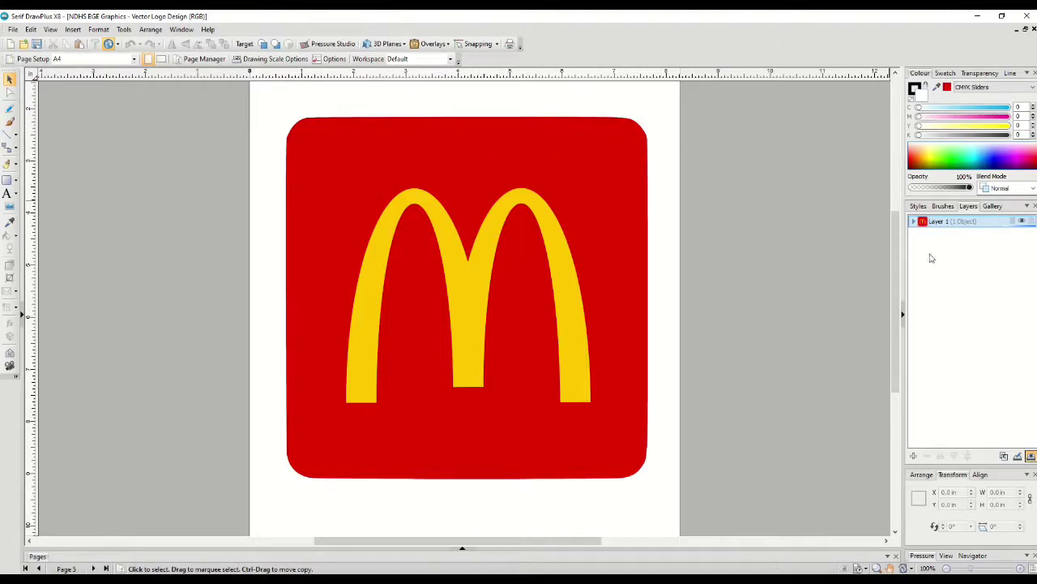
- Add a layer named 'My McDonalds Logo' above Layer 1 and make it active
click(914, 456)
double_click(954, 222)
text(My McDonalds Logo)
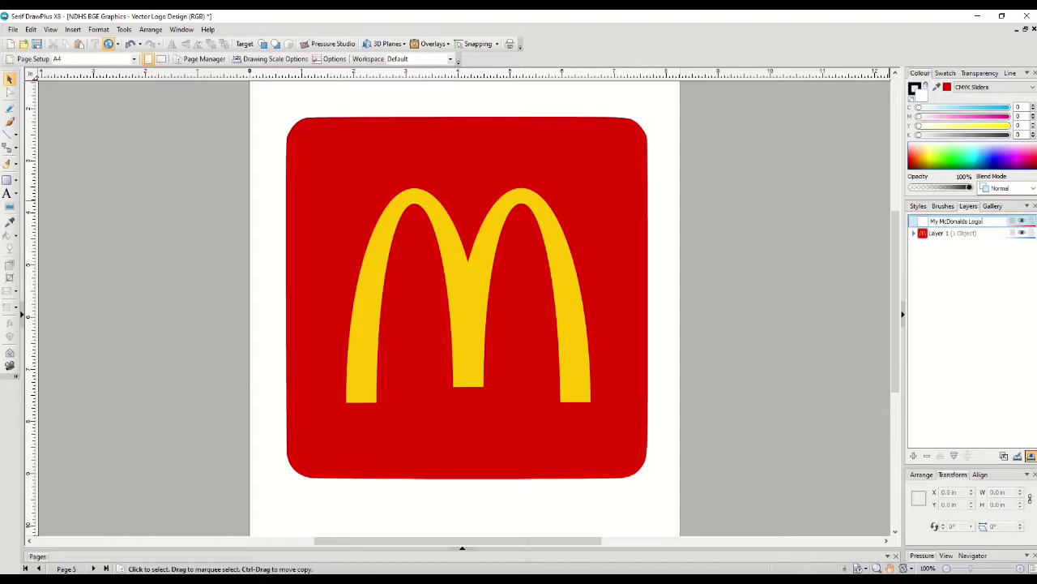
key(Return)
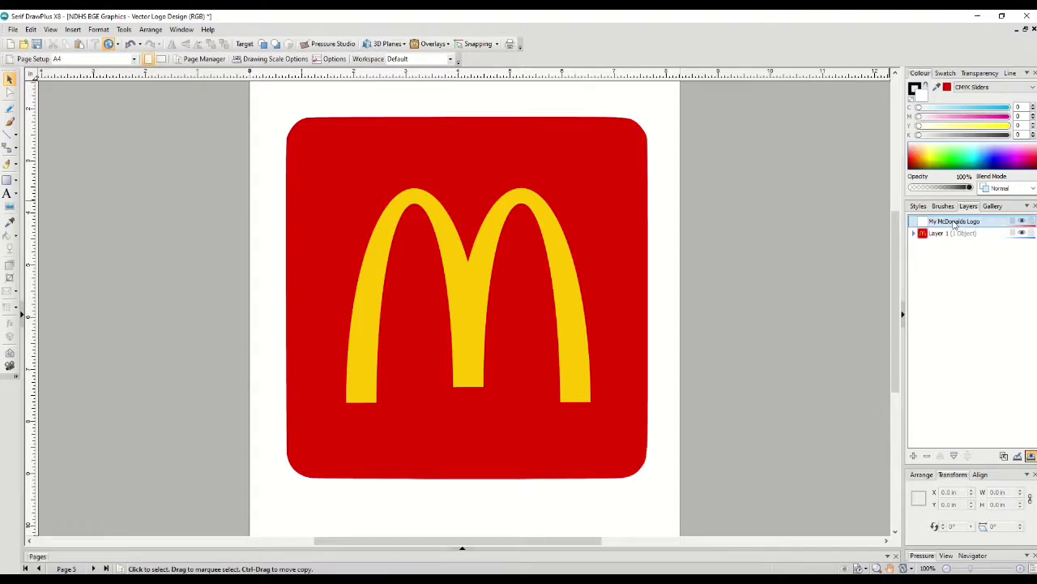
click(1021, 234)
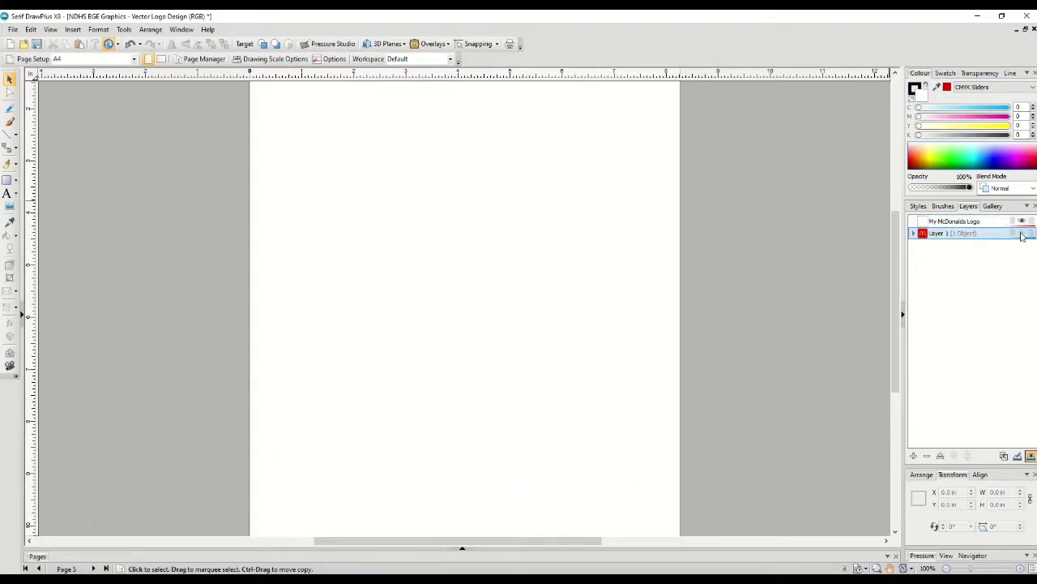
click(1022, 234)
click(980, 223)
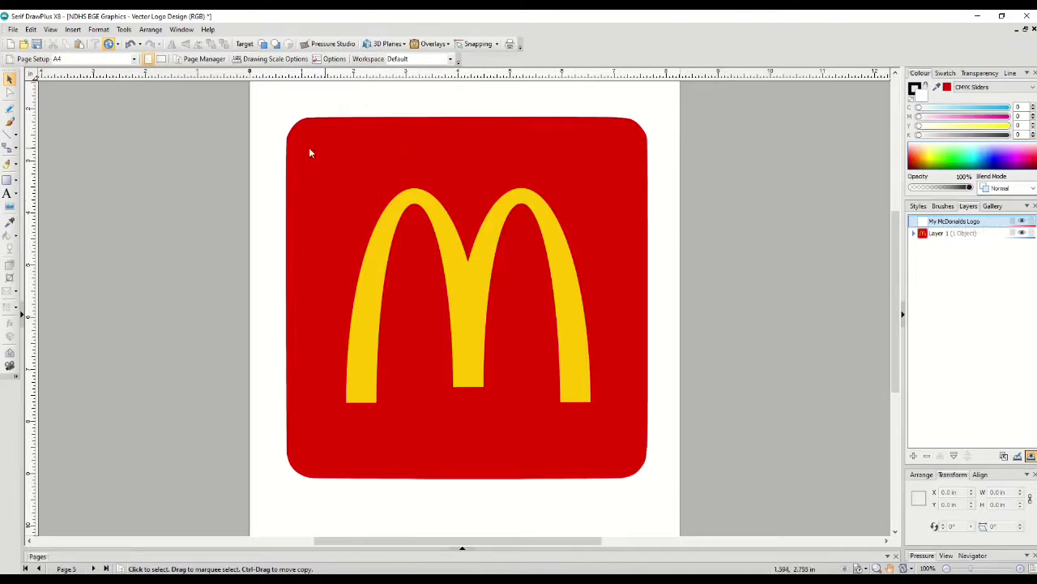
- Draw a quick rectangle covering the red square on the new layer
click(8, 180)
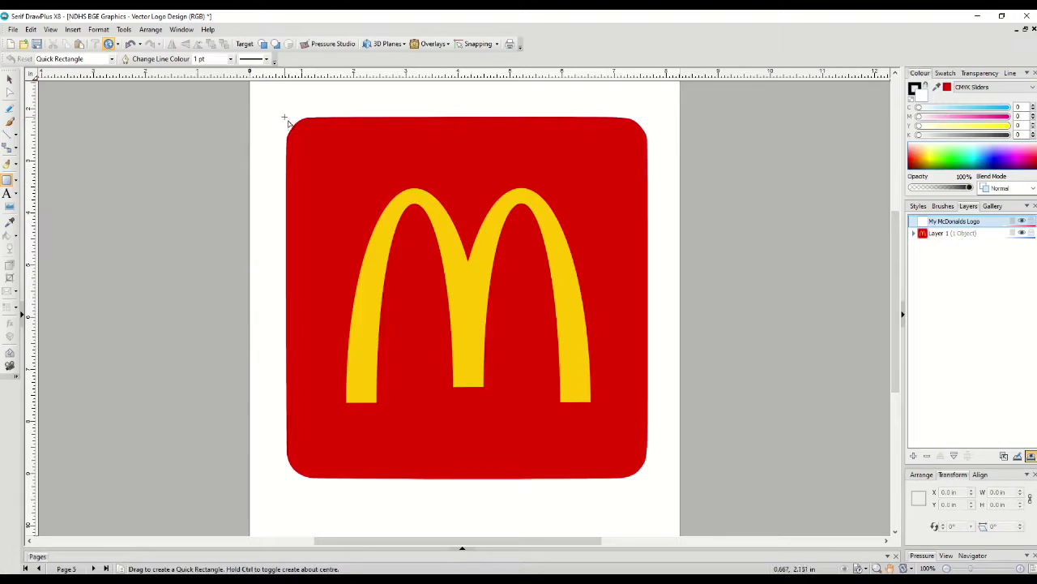
drag(286, 117, 653, 484)
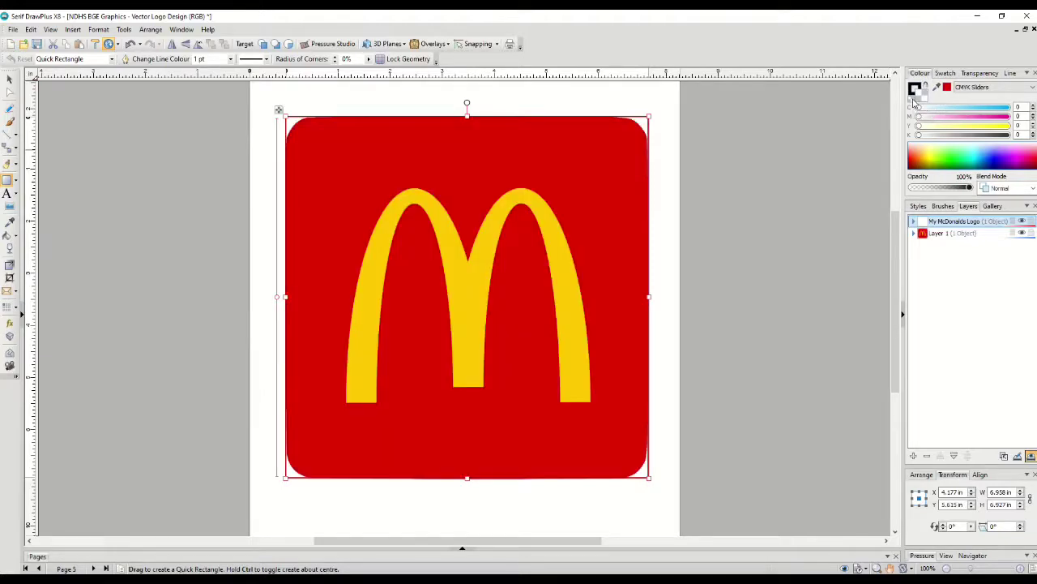
key(Escape)
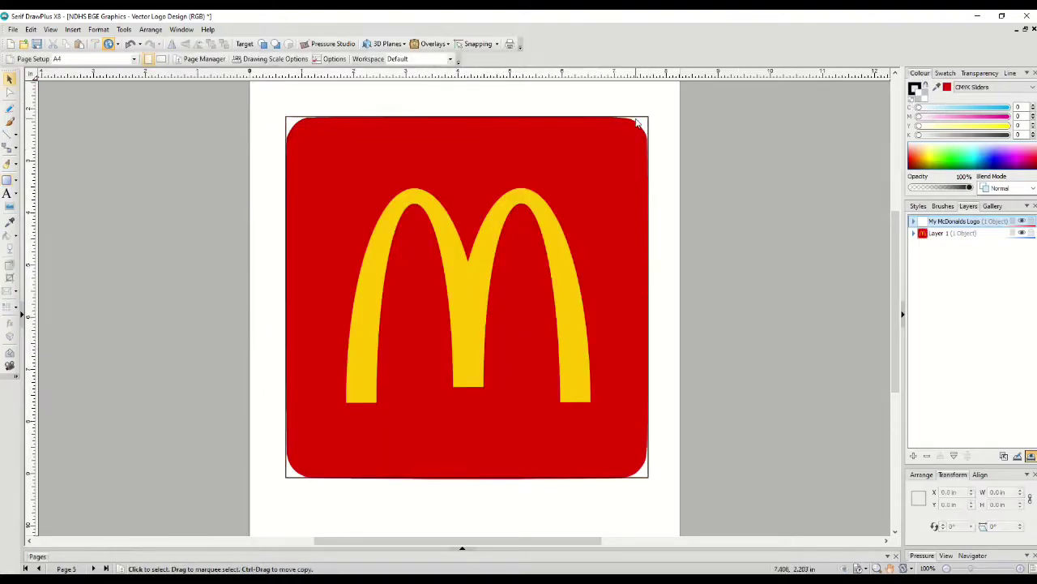
- Round the rectangle's corners to about 16% Radius of Corners
click(638, 120)
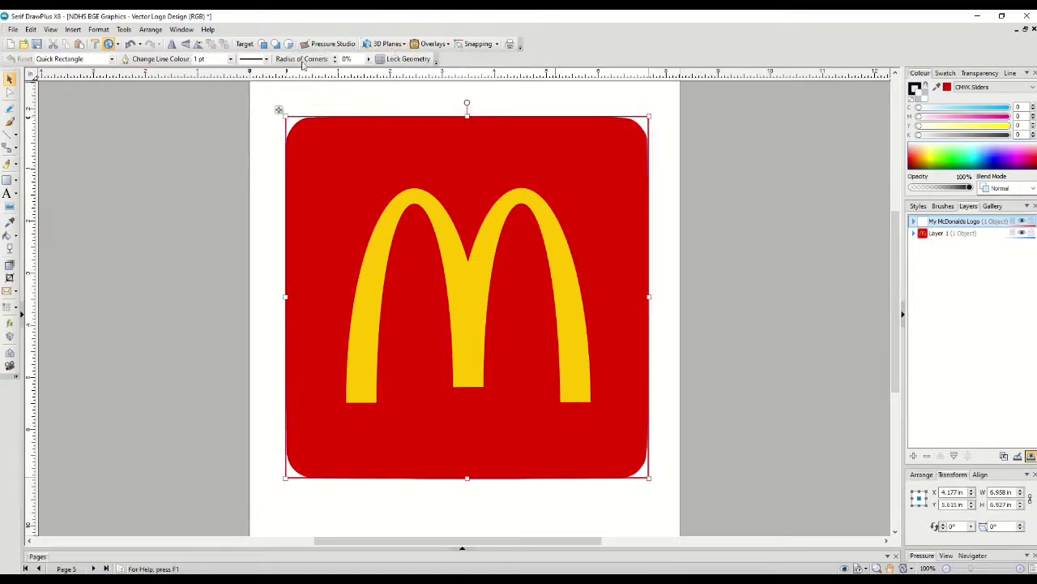
click(333, 59)
click(334, 59)
click(334, 58)
click(334, 59)
click(334, 58)
click(334, 59)
click(334, 58)
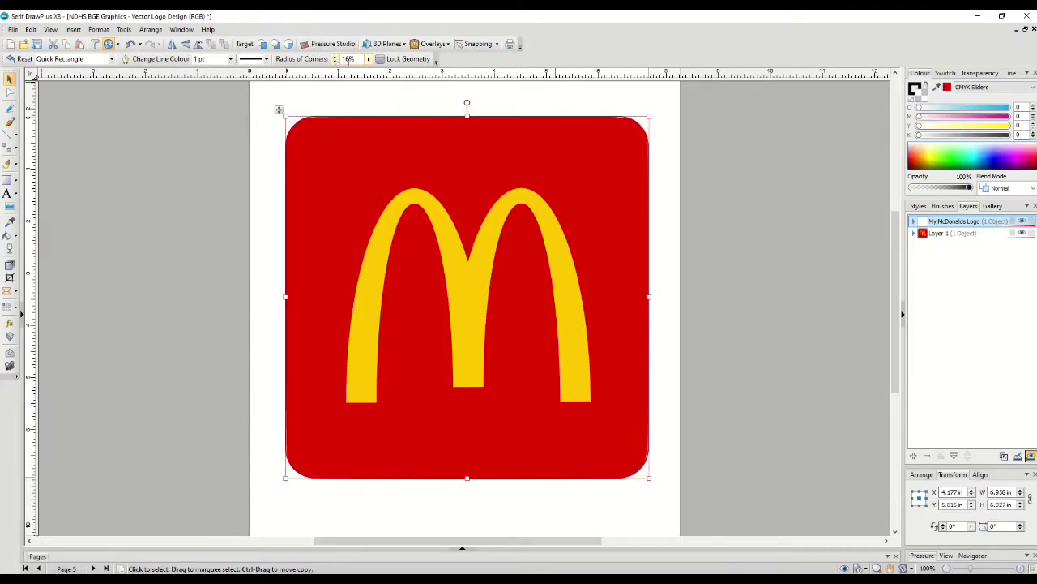
key(Escape)
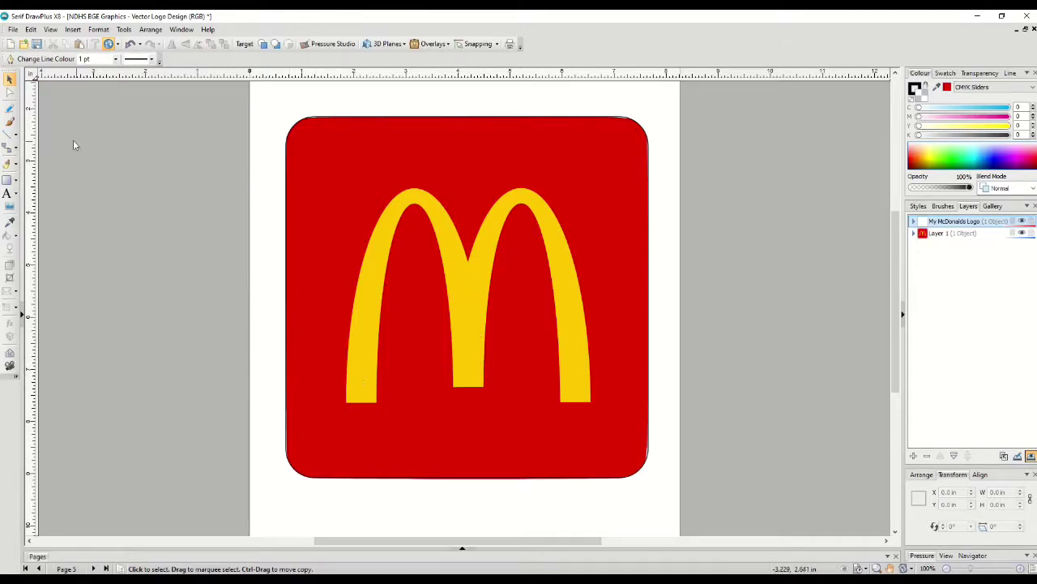
- Draw a tall ellipse, about 2.65 × 7.75 in, over the left arch's outer curve
click(11, 182)
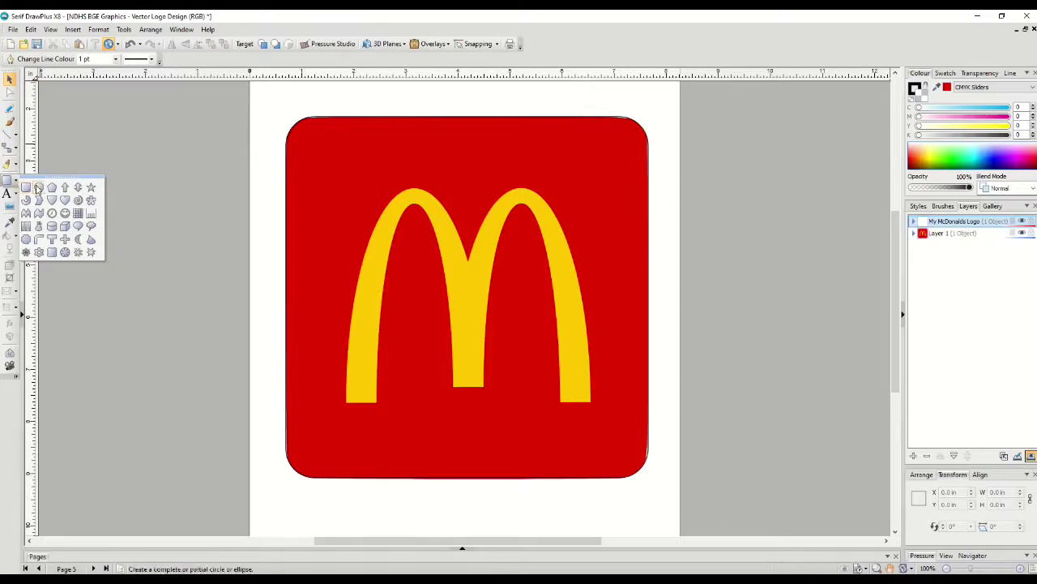
click(38, 188)
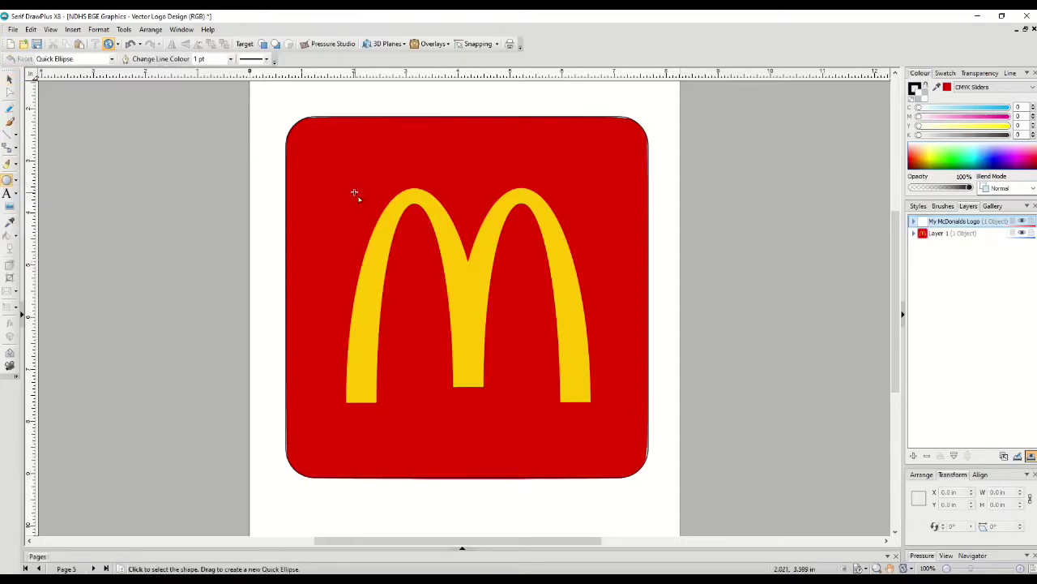
drag(353, 190, 482, 565)
scroll(491, 528, down, 2)
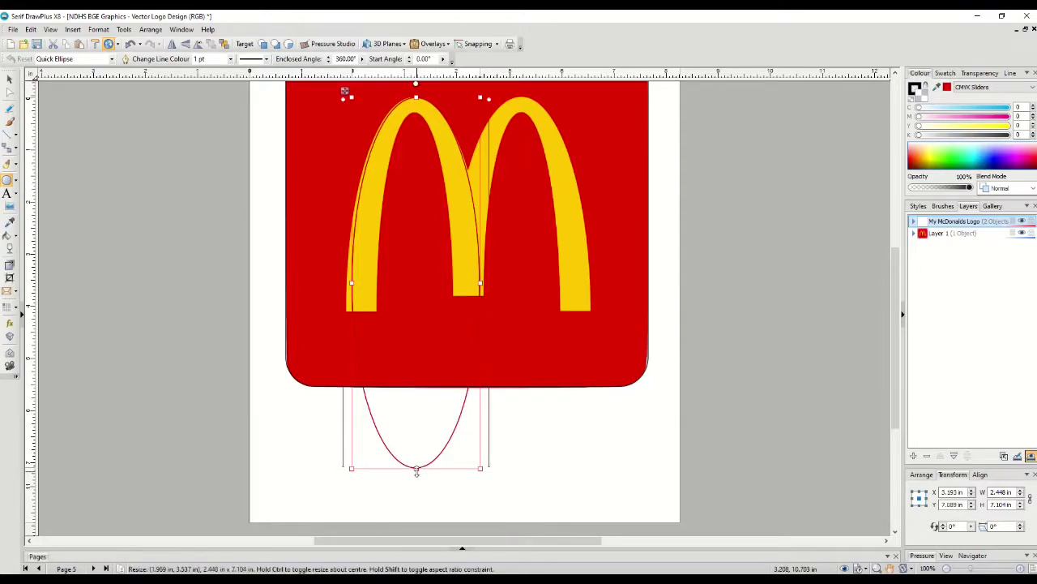
drag(416, 468, 413, 504)
drag(473, 299, 475, 300)
drag(350, 299, 345, 299)
- Duplicate the ellipse with Edit > Copy and Edit > Paste
click(31, 30)
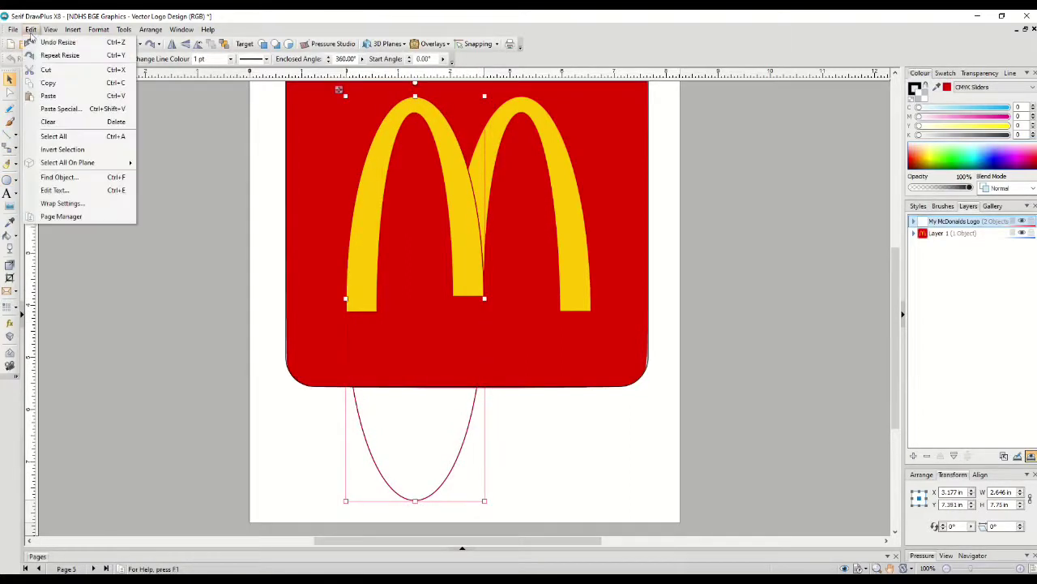
click(48, 83)
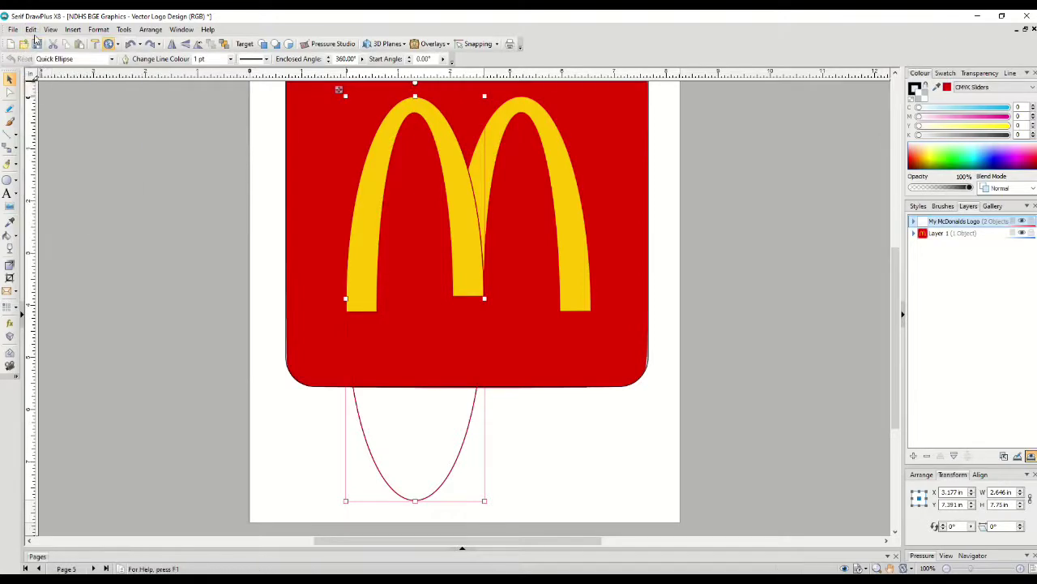
click(33, 30)
click(48, 96)
- Narrow and lower the copy to about 1.49 × 7.49 in along the arch's inner curve
mouse_move(347, 341)
mouse_down()
mouse_move(356, 348)
mouse_move(346, 336)
mouse_up()
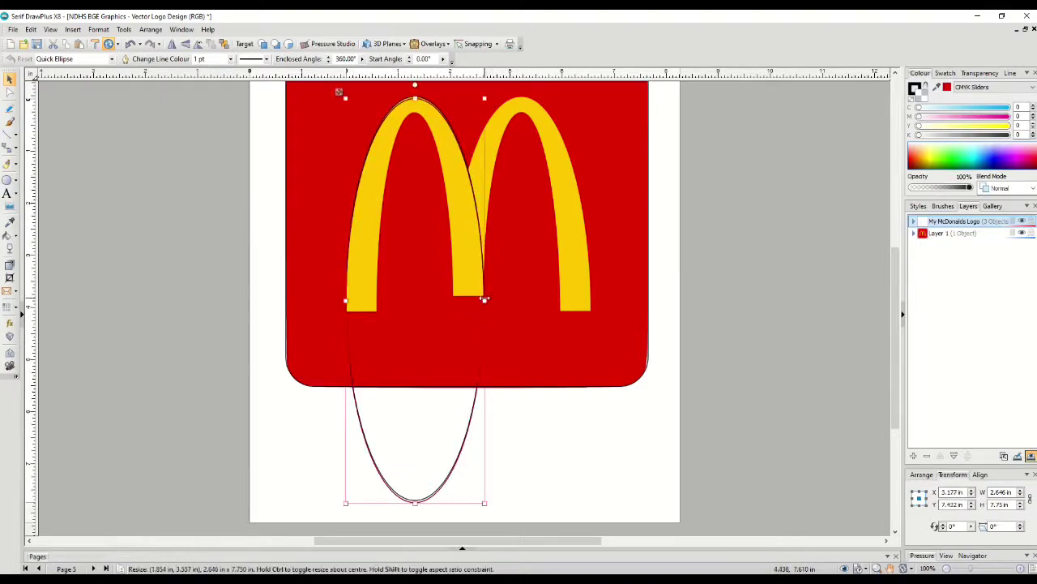
drag(484, 299, 449, 298)
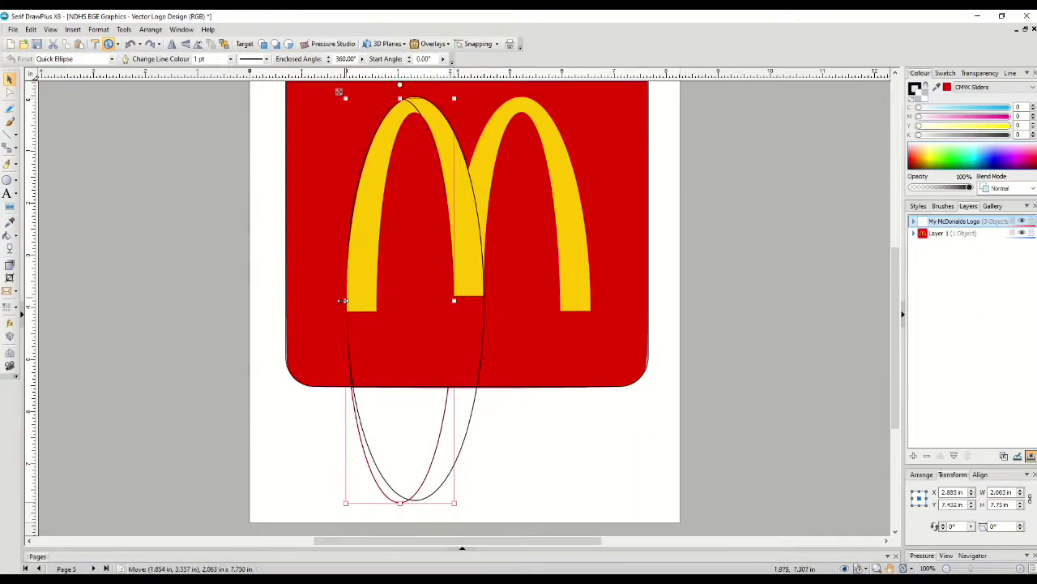
drag(343, 300, 376, 307)
drag(417, 98, 417, 114)
key(Escape)
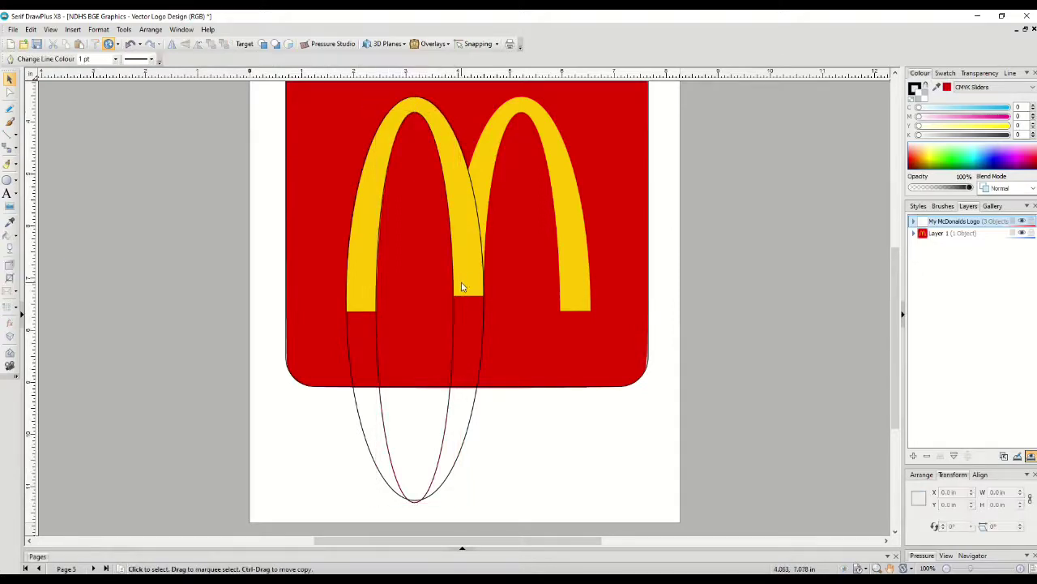
- Shorten the inner ellipse slightly and convert it to curves
click(440, 457)
drag(416, 503, 416, 500)
scroll(454, 317, up, 2)
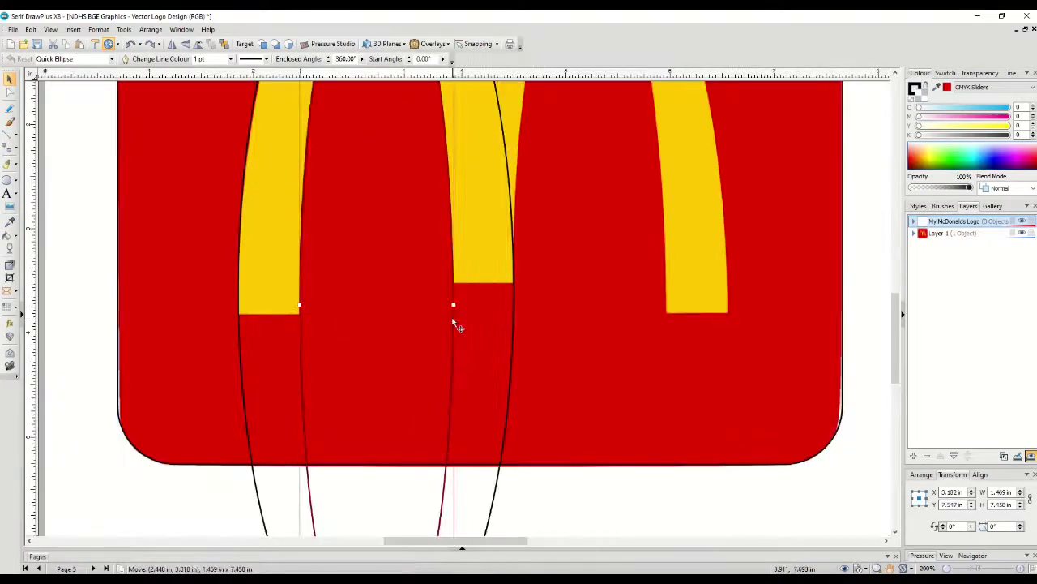
right_click(453, 323)
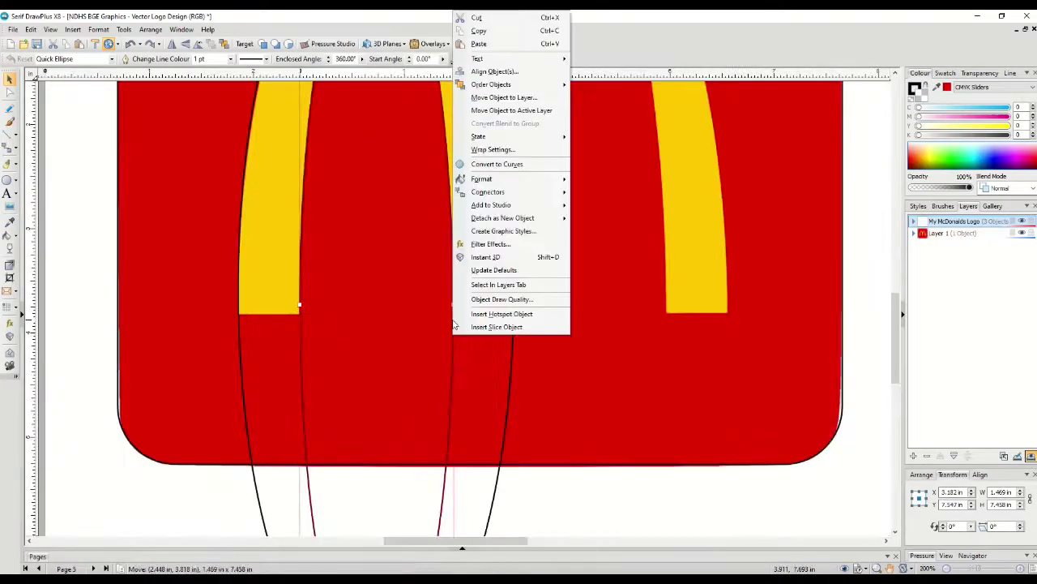
click(496, 164)
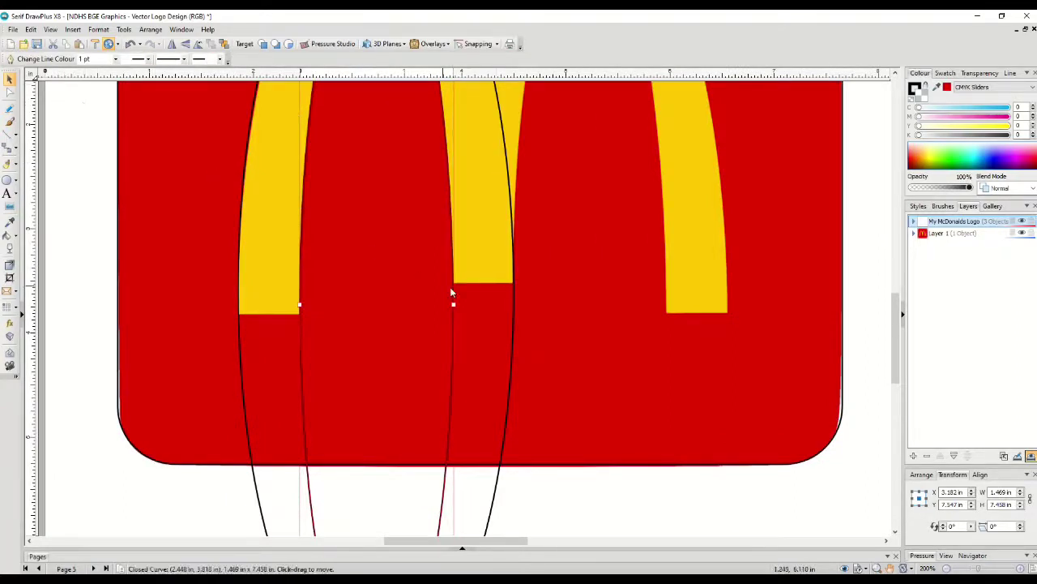
- Convert the outer ellipse to curves, then reselect the inner curve
click(513, 293)
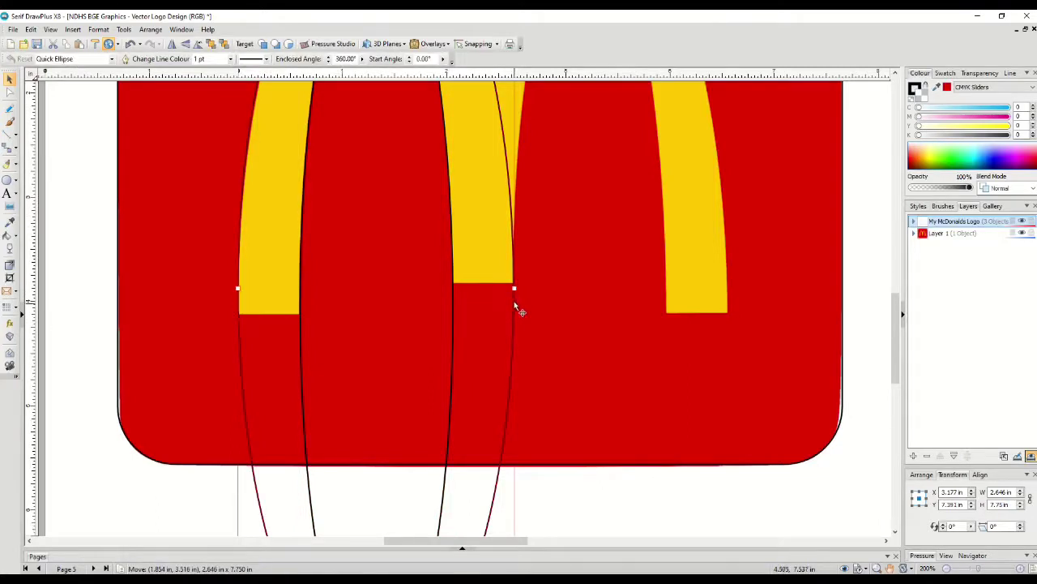
right_click(515, 306)
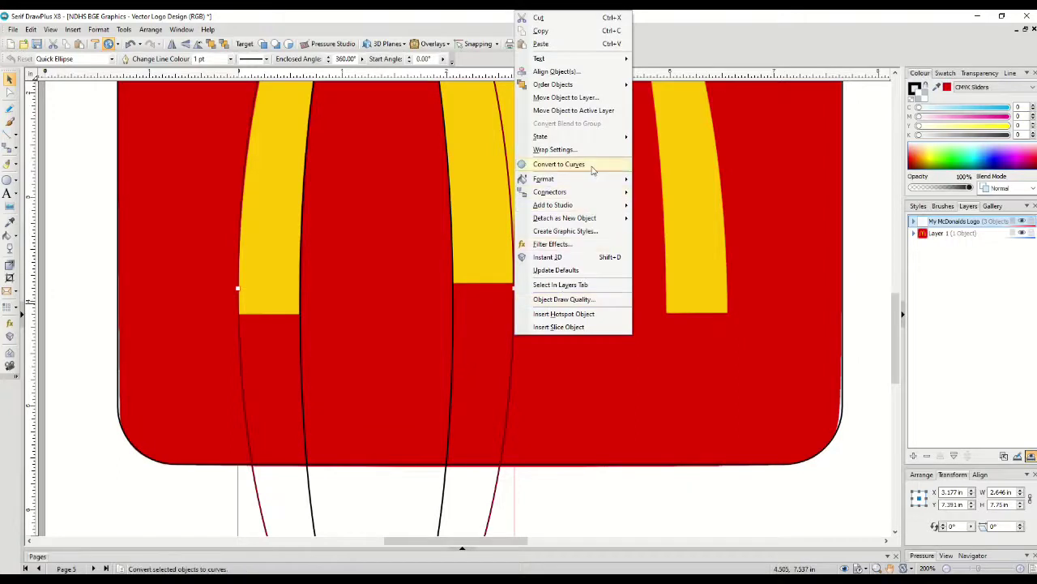
click(591, 166)
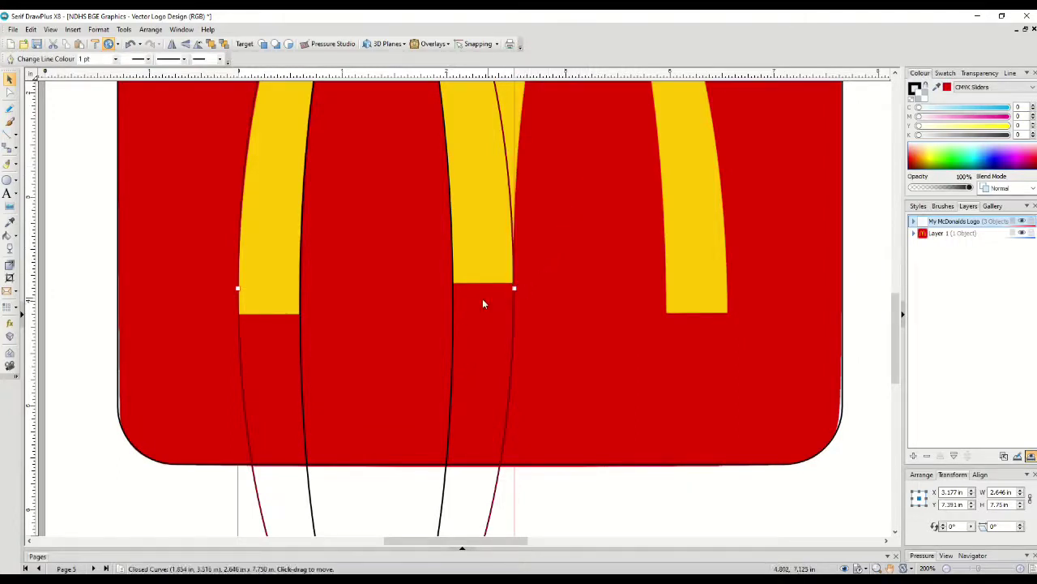
click(454, 307)
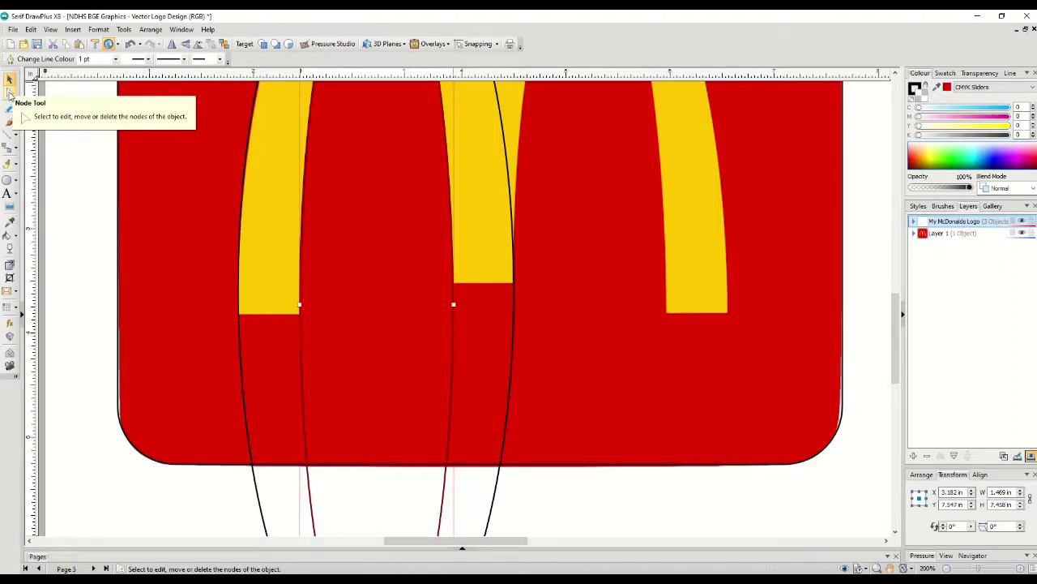
- Break the inner curve at both nodes level with the arch bottoms using the Node tool
click(10, 94)
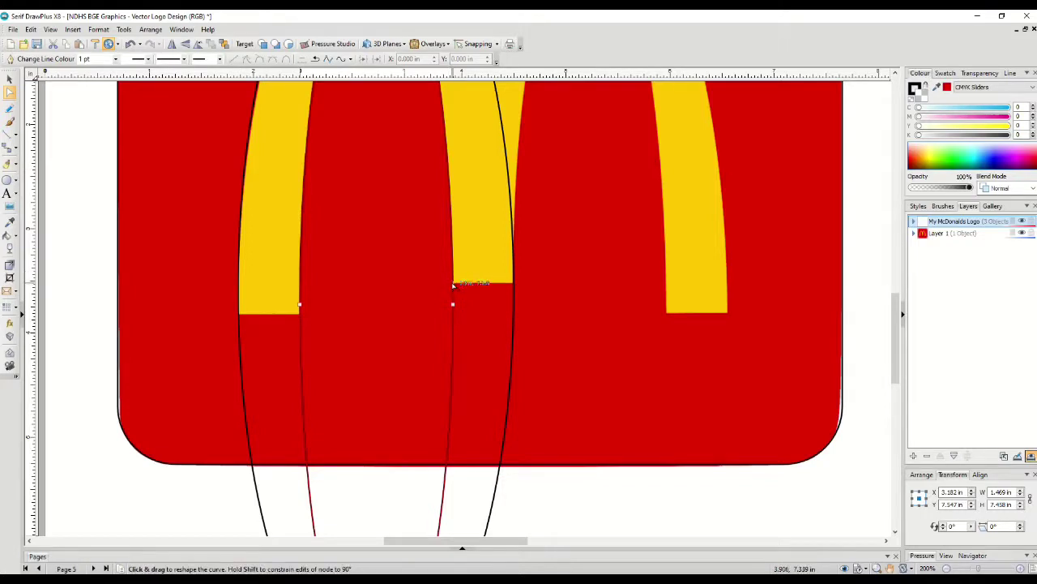
click(452, 284)
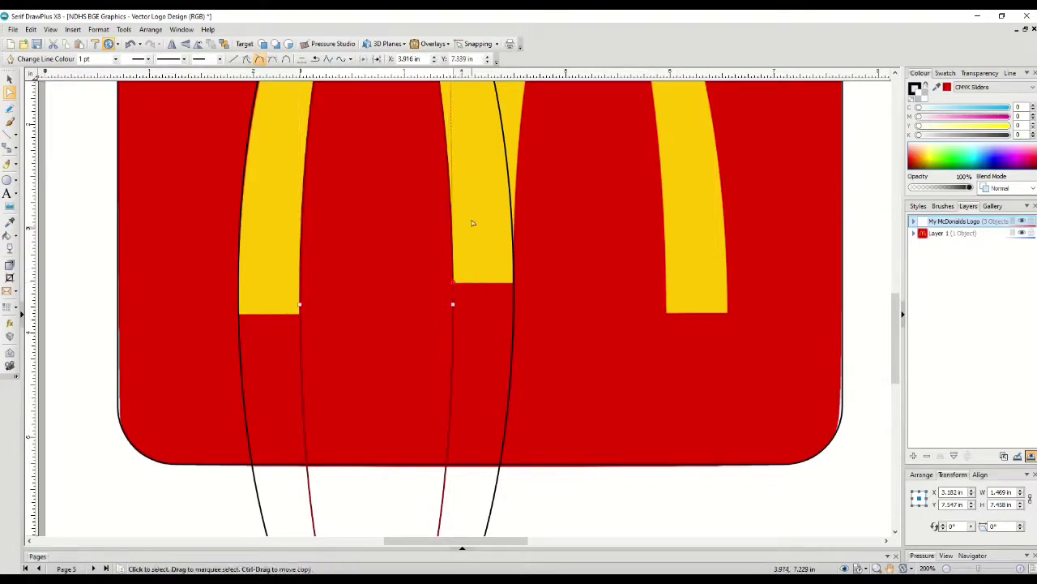
click(376, 60)
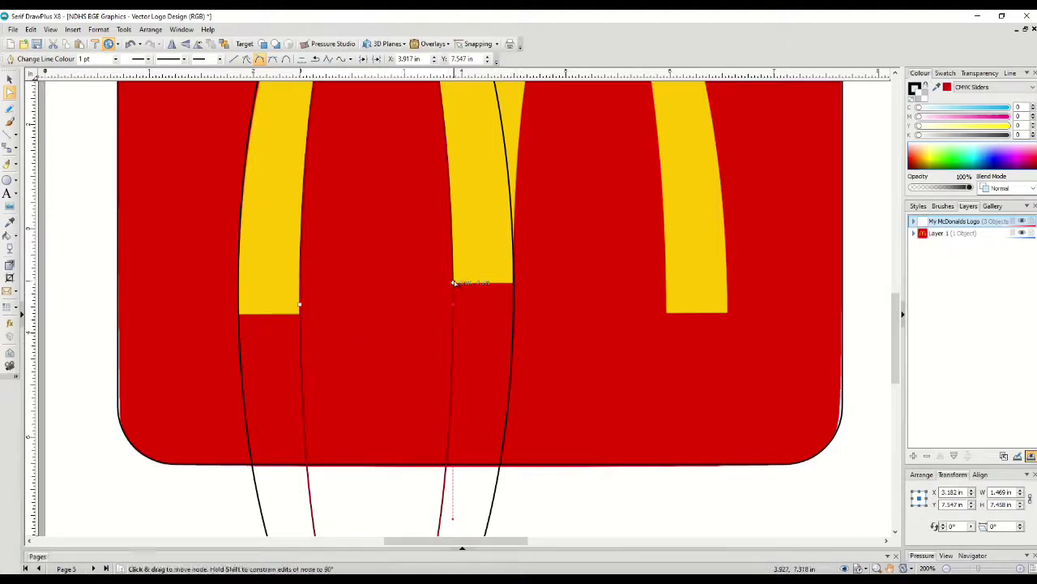
click(946, 568)
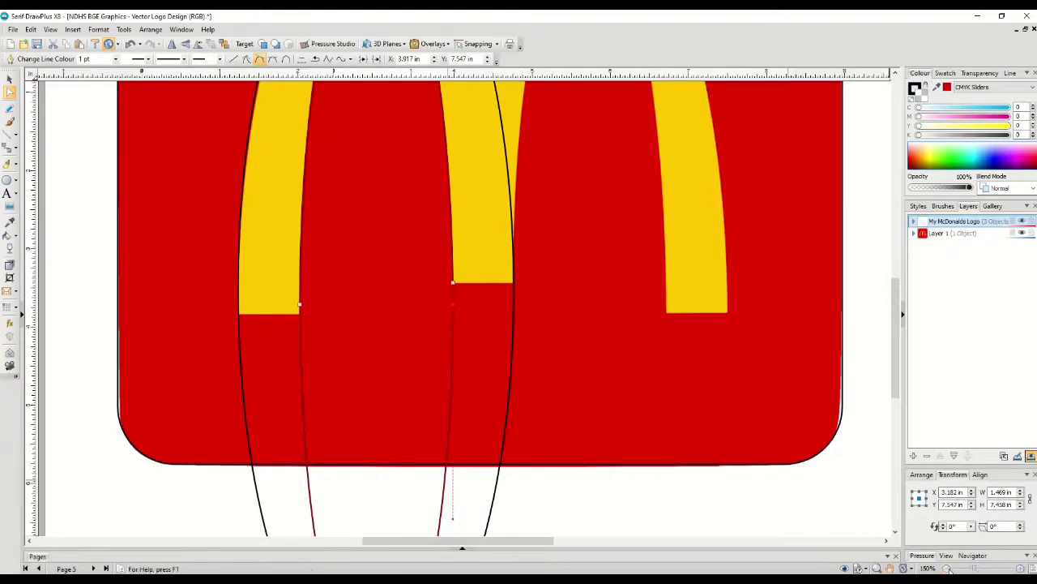
click(947, 568)
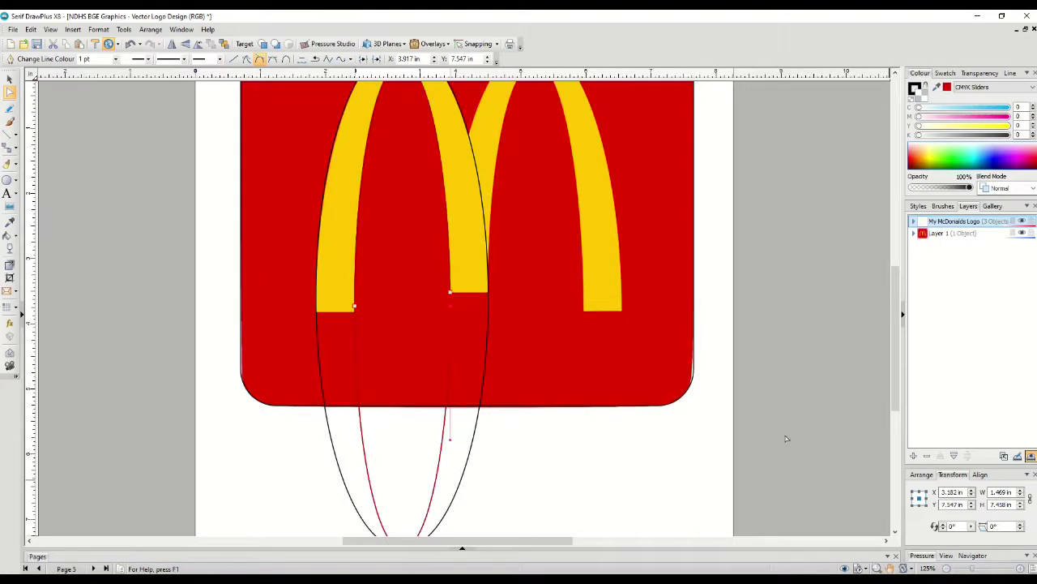
scroll(613, 278, down, 3)
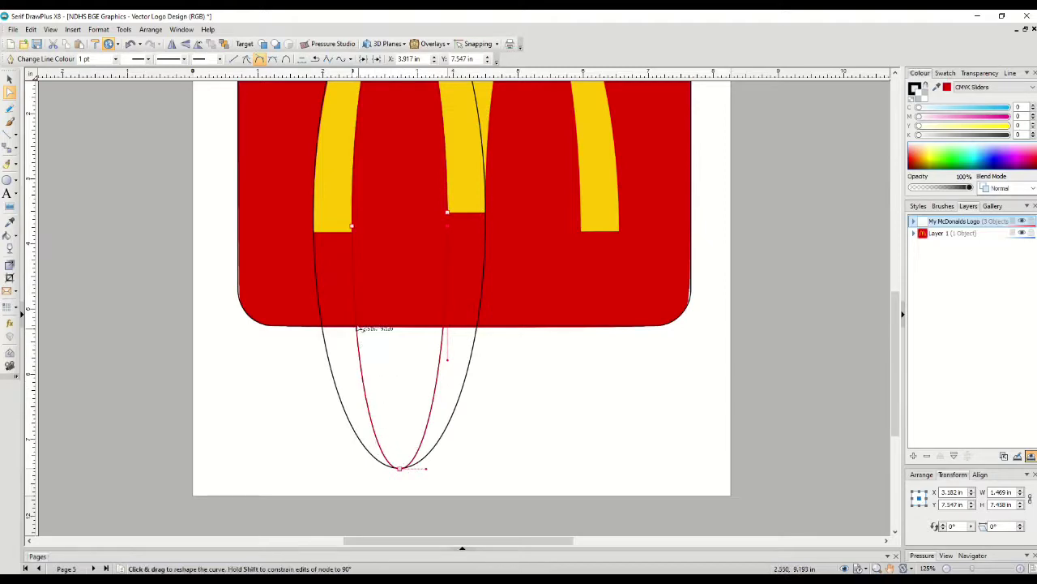
click(353, 231)
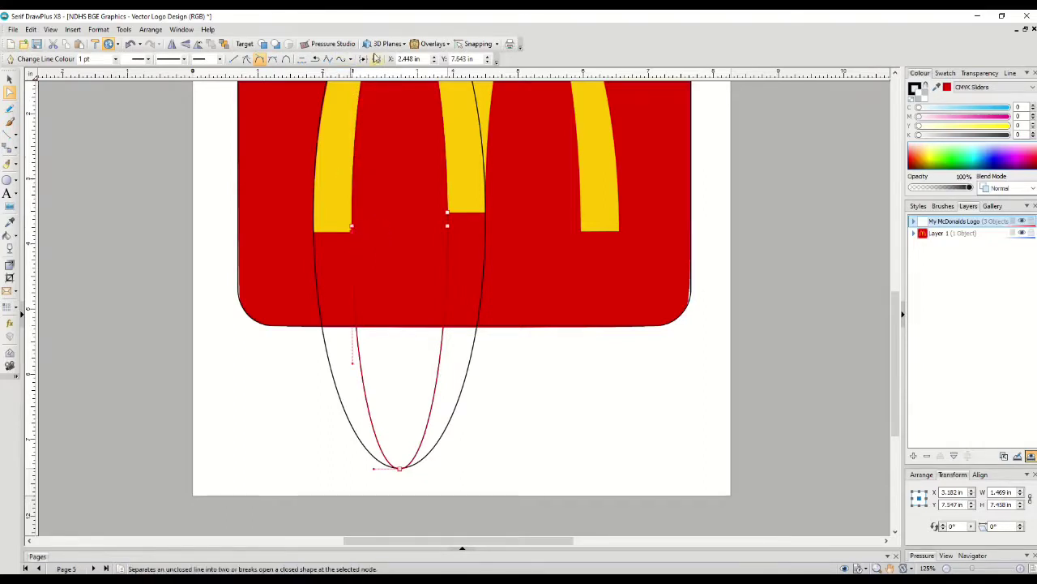
click(377, 60)
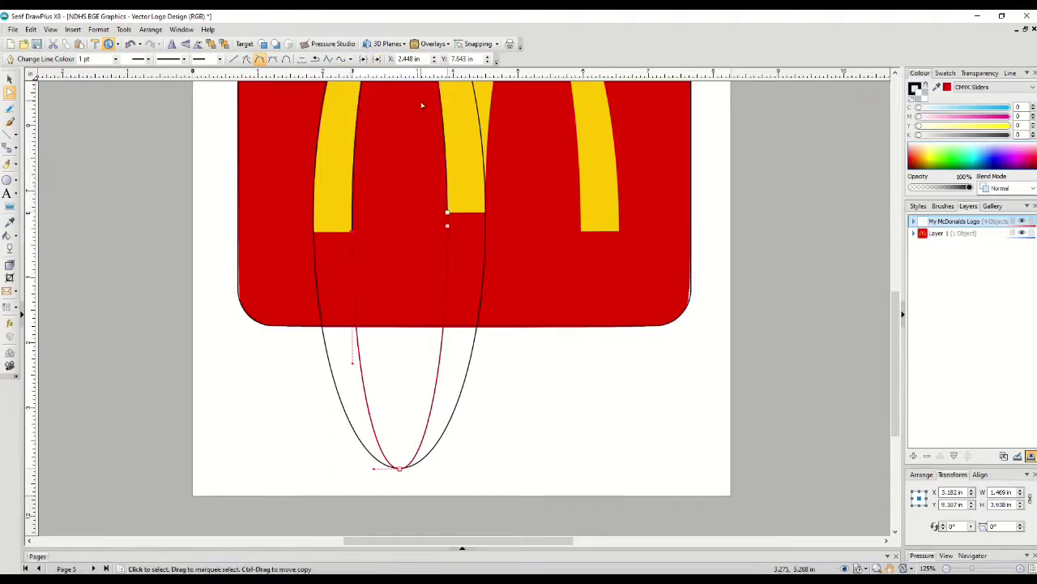
- Select the inner curve's lower loop pieces below the square and delete them
scroll(505, 276, up, 2)
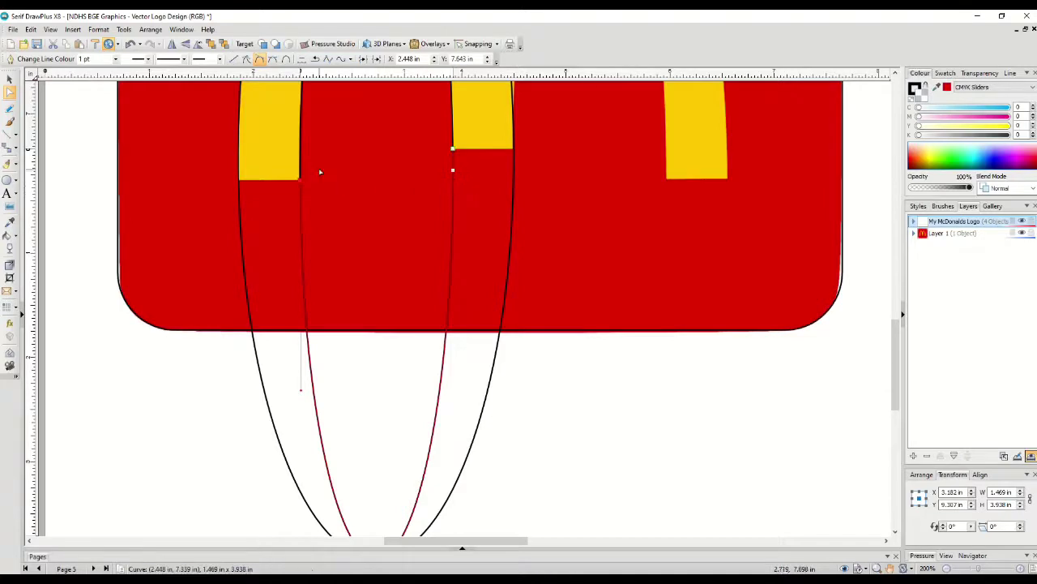
scroll(309, 166, up, 5)
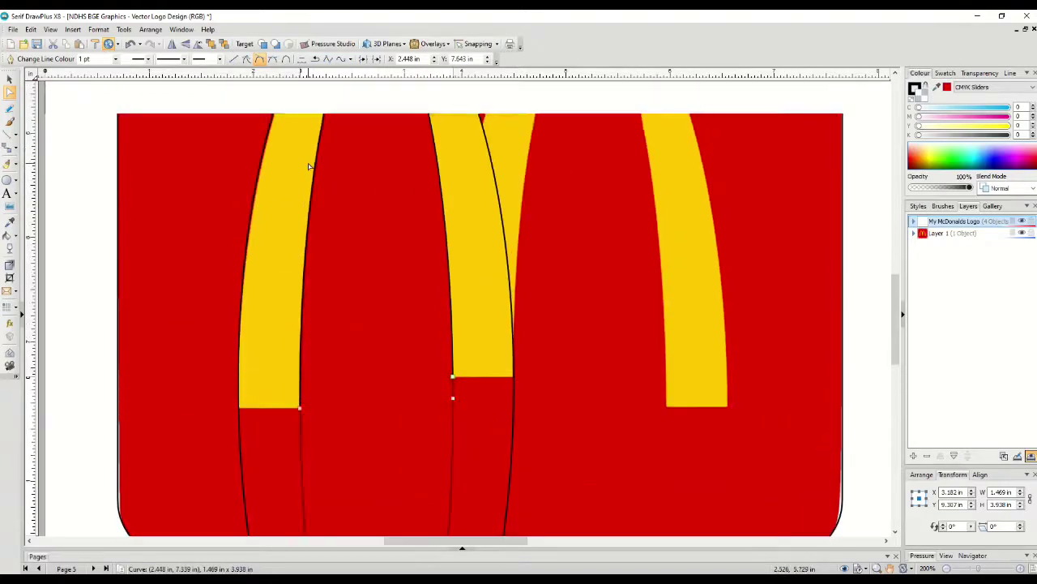
scroll(309, 166, up, 1)
scroll(308, 166, up, 1)
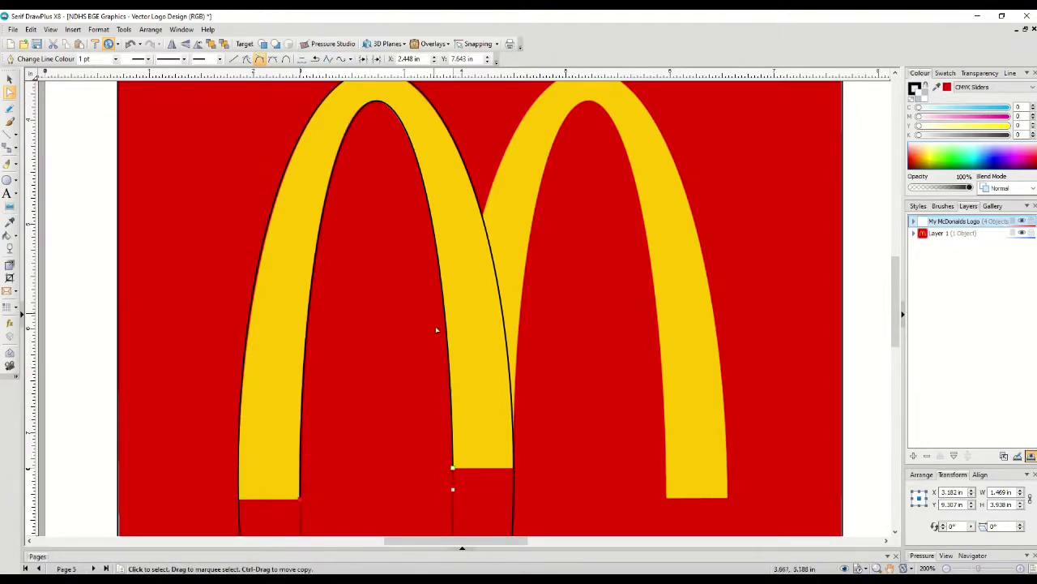
scroll(450, 447, down, 7)
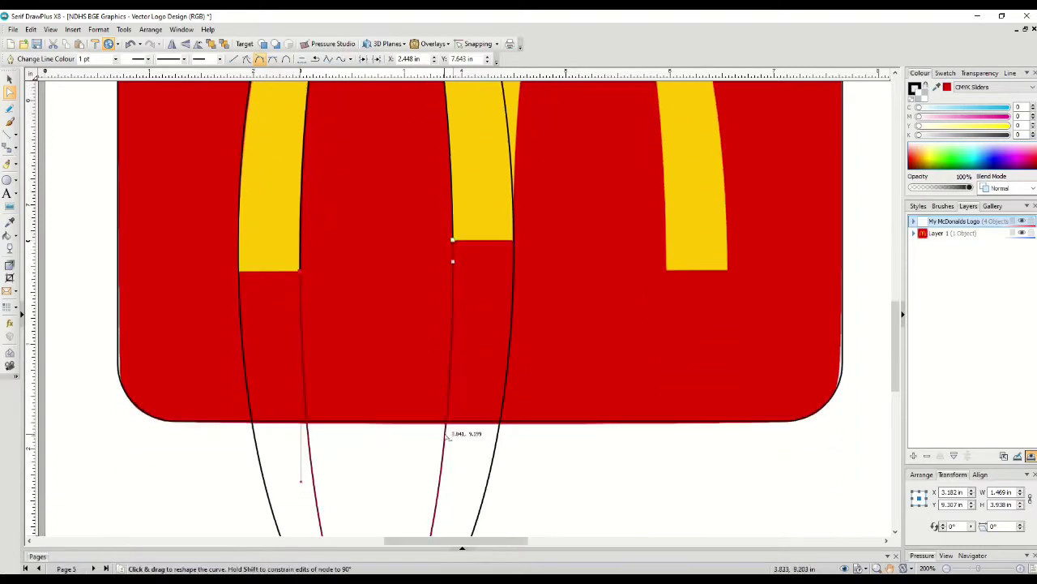
scroll(446, 430, down, 1)
drag(446, 428, 456, 394)
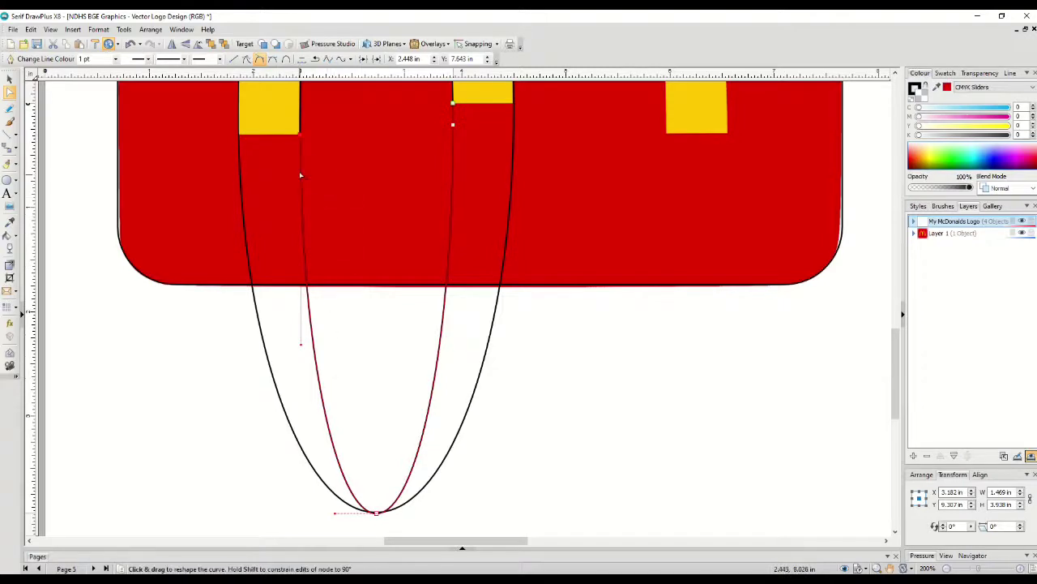
key(Delete)
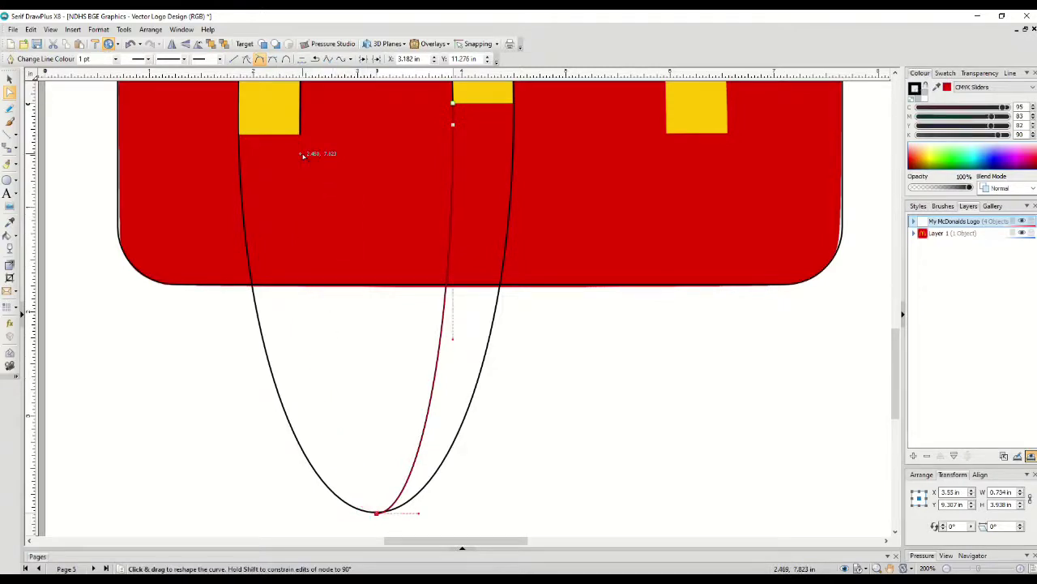
key(Delete)
key(Delete)
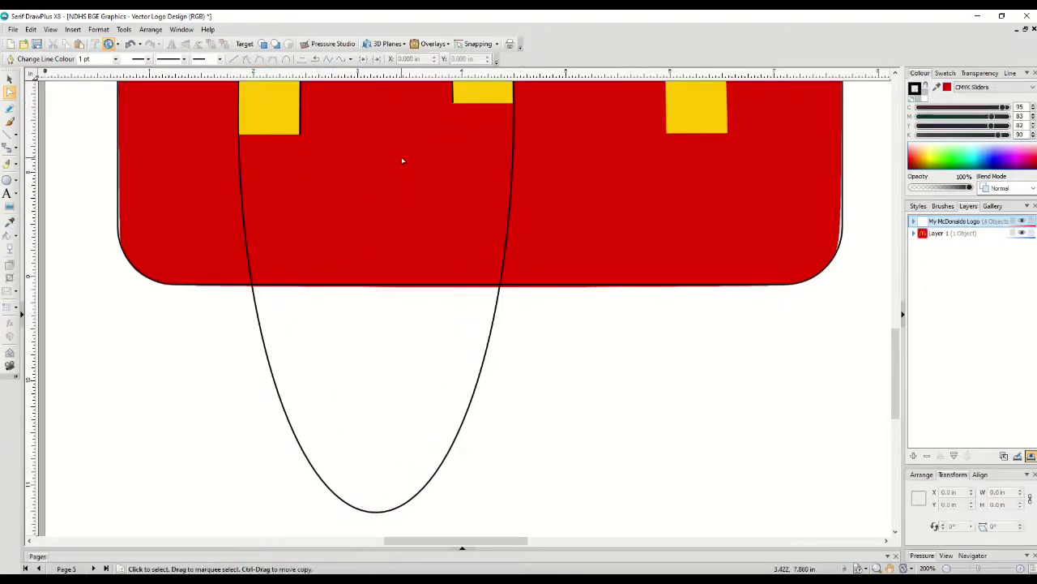
scroll(402, 161, up, 10)
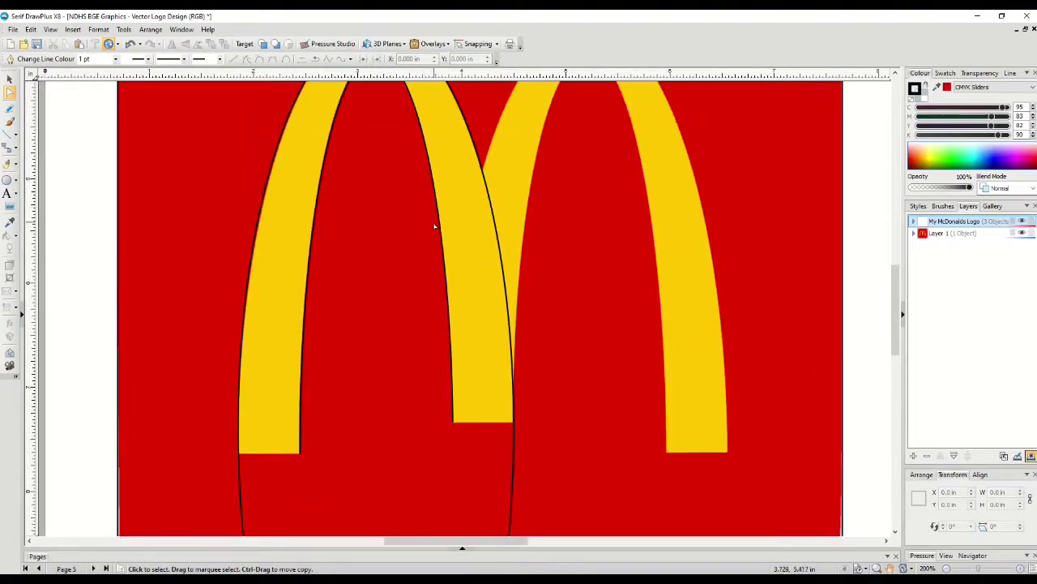
scroll(434, 227, up, 3)
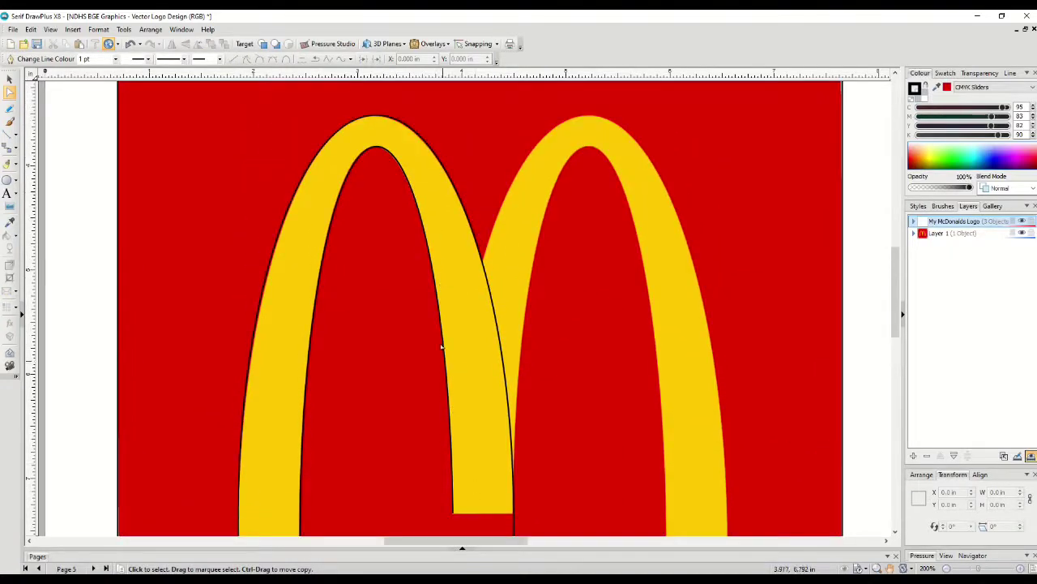
scroll(324, 423, down, 3)
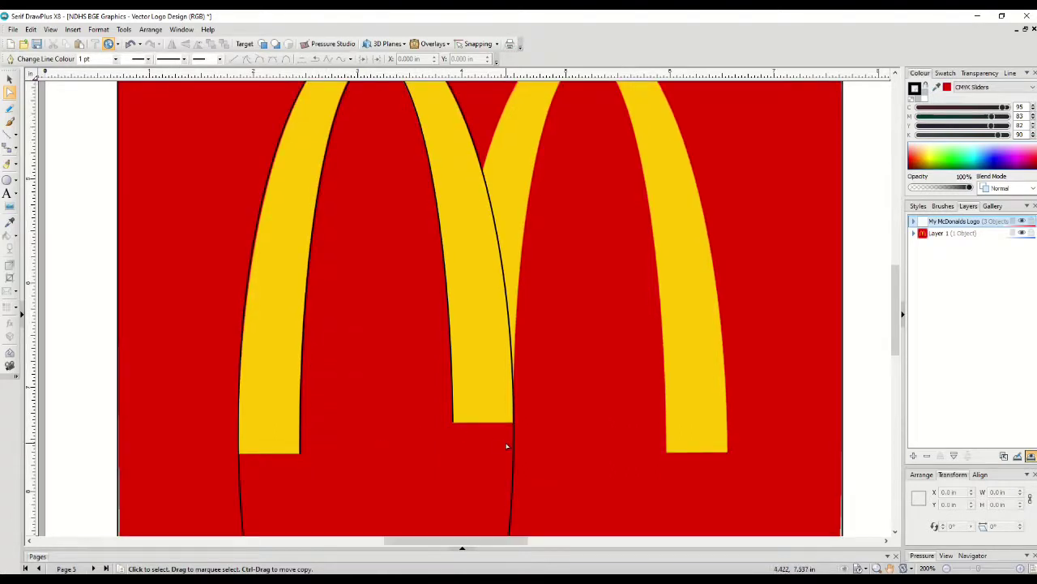
- Convert the outer black outline into curves
click(513, 427)
right_click(513, 422)
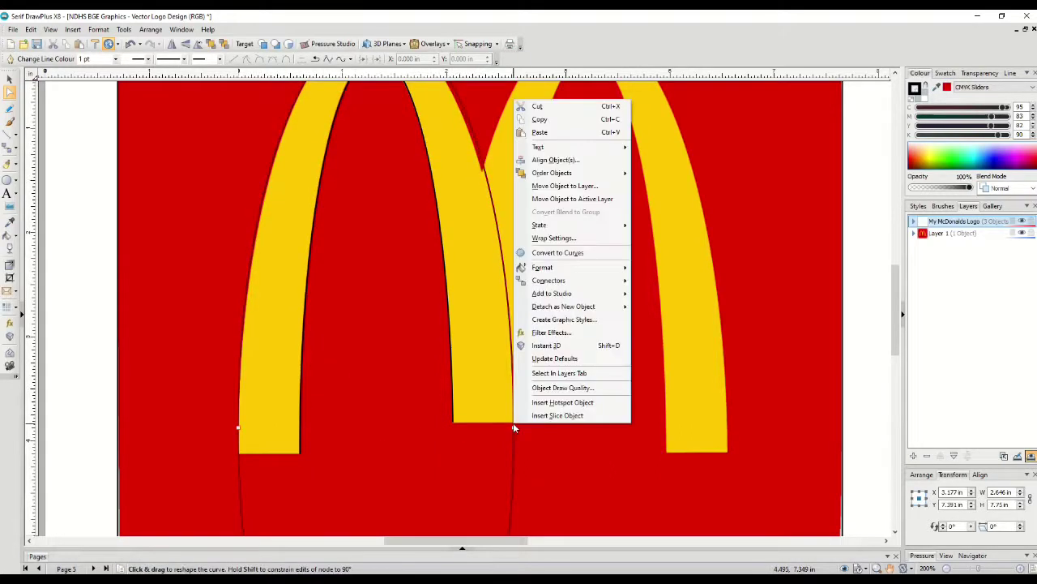
click(578, 257)
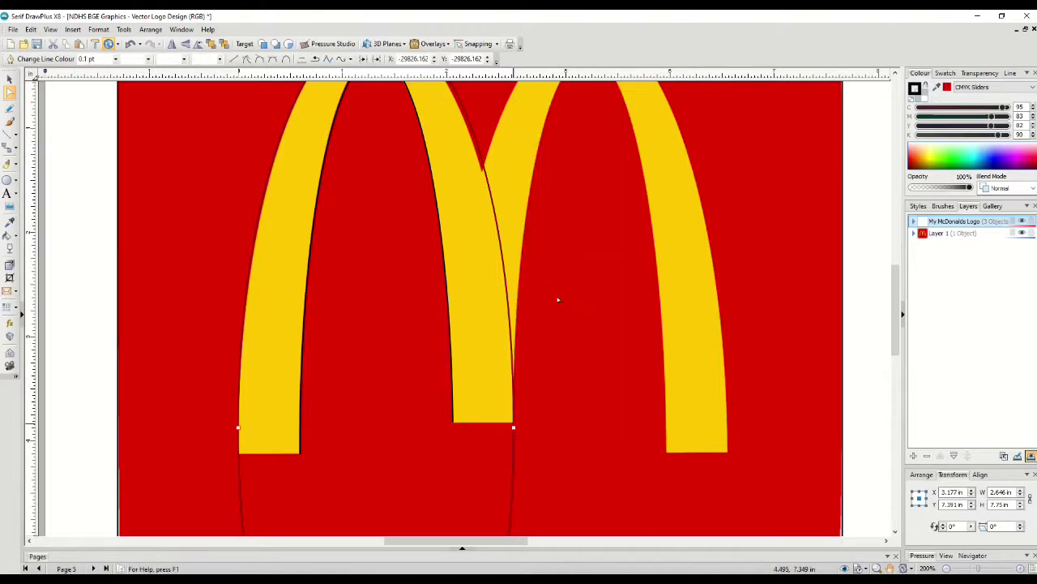
click(513, 425)
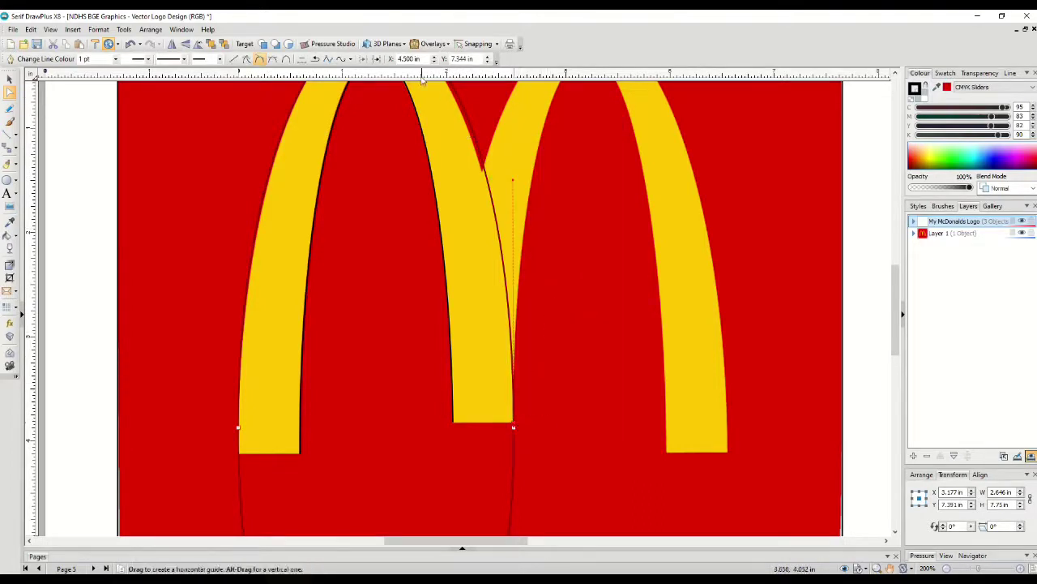
key(ctrl+z)
- Break the outer curve at the node on the left arch's bottom corner
scroll(364, 342, down, 4)
scroll(525, 244, down, 2)
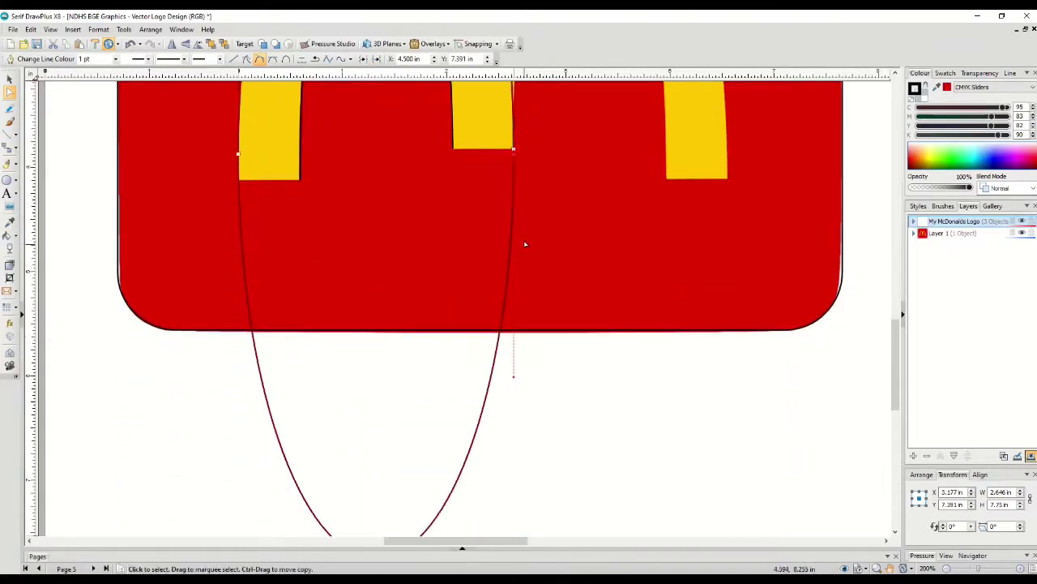
click(239, 183)
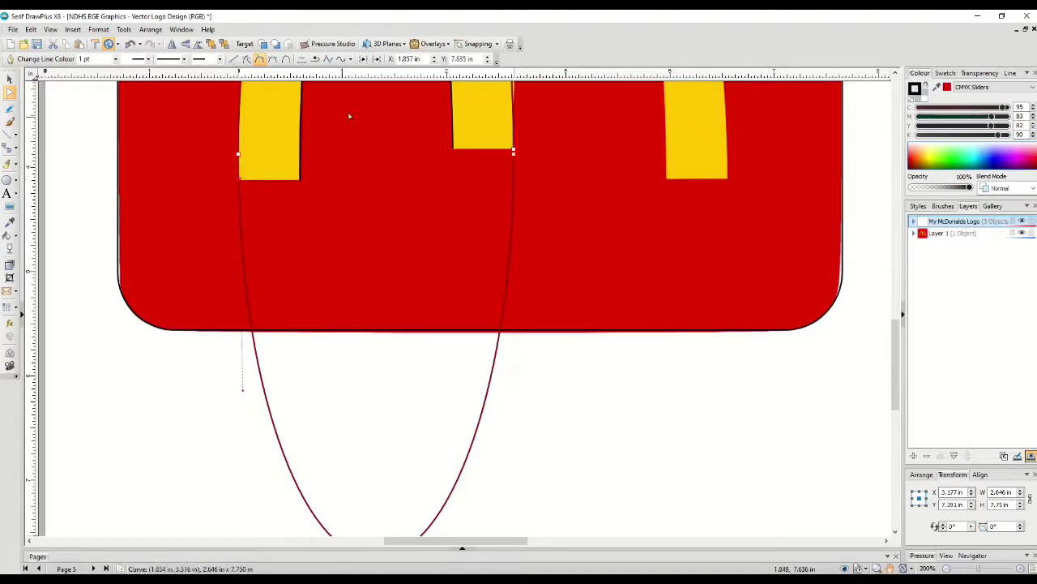
click(376, 58)
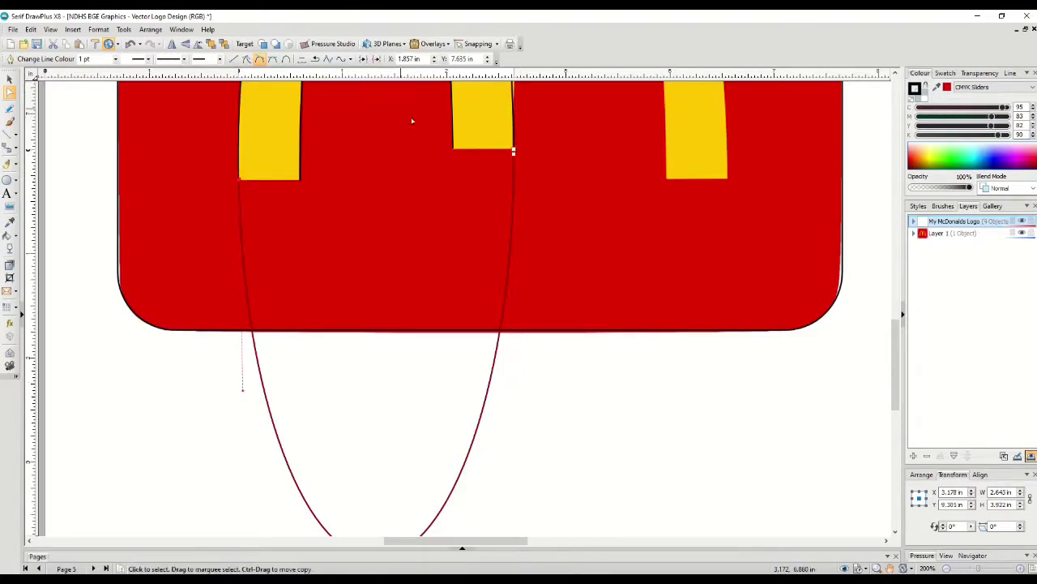
- Delete the left half of the outer curve's lower loop
scroll(440, 189, up, 3)
scroll(440, 189, up, 6)
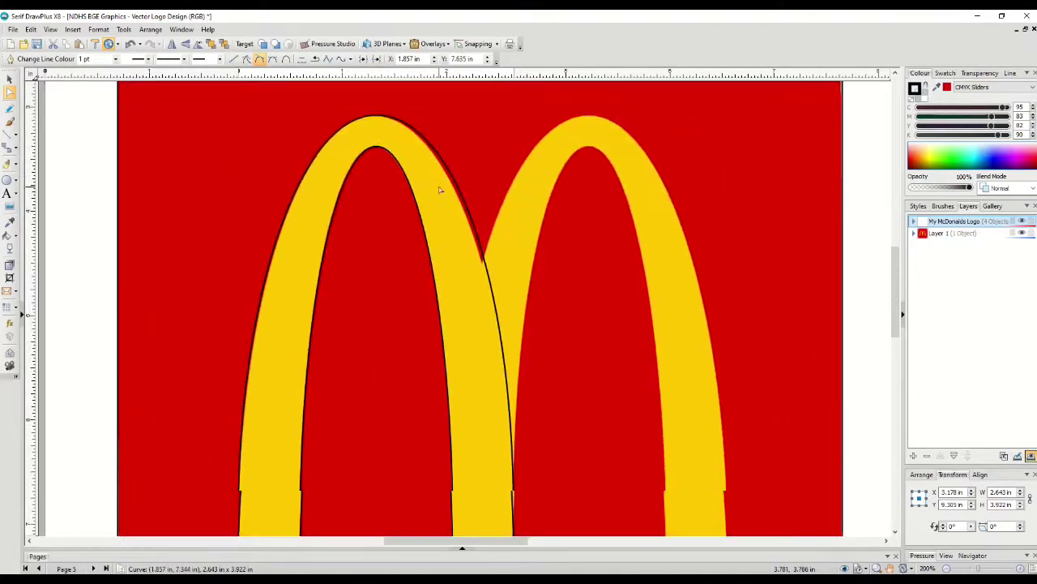
scroll(440, 190, down, 4)
scroll(440, 190, down, 6)
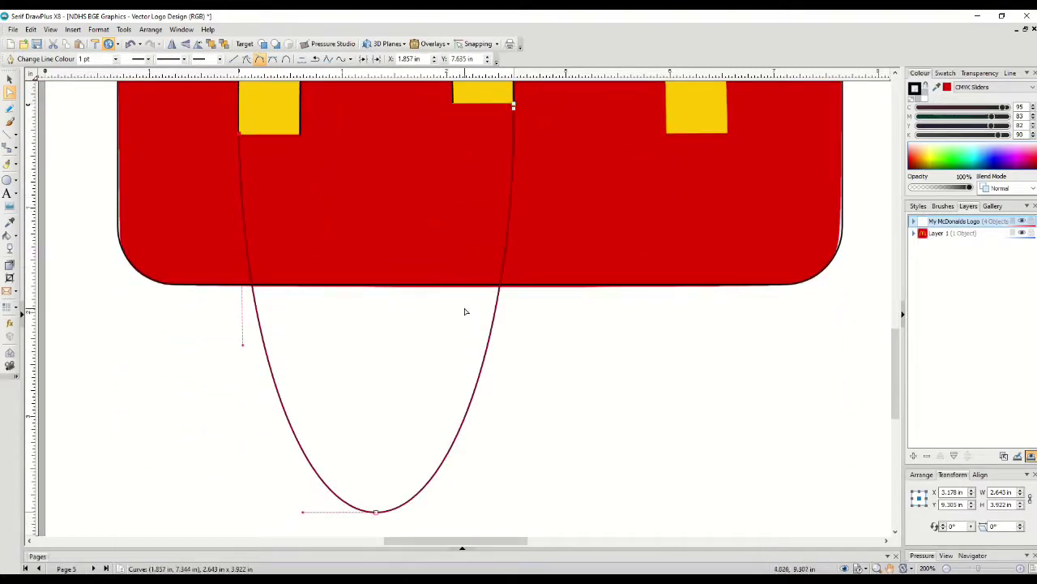
scroll(463, 309, up, 1)
key(Delete)
key(Delete)
scroll(513, 188, up, 10)
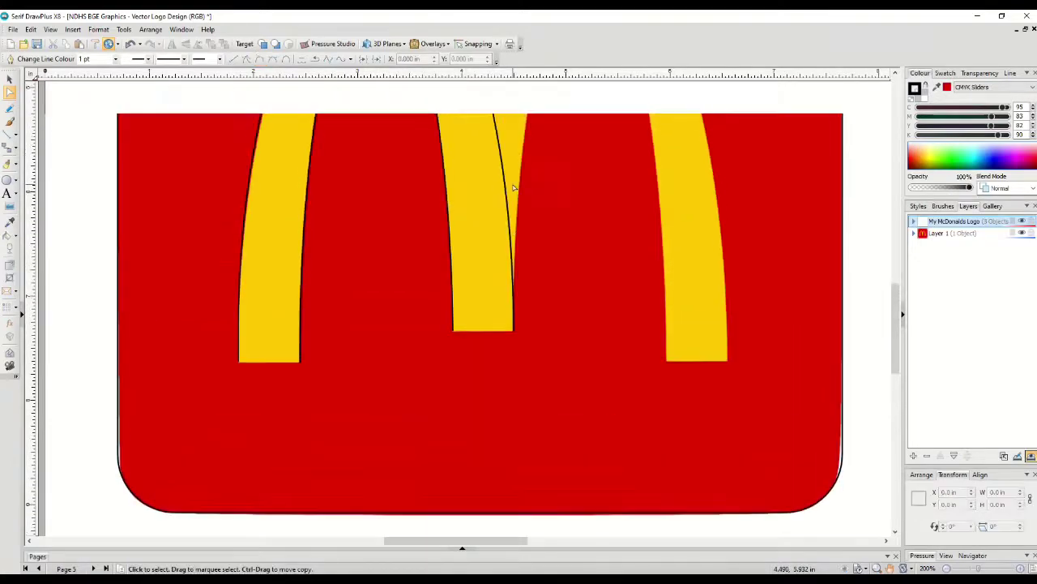
scroll(501, 210, down, 3)
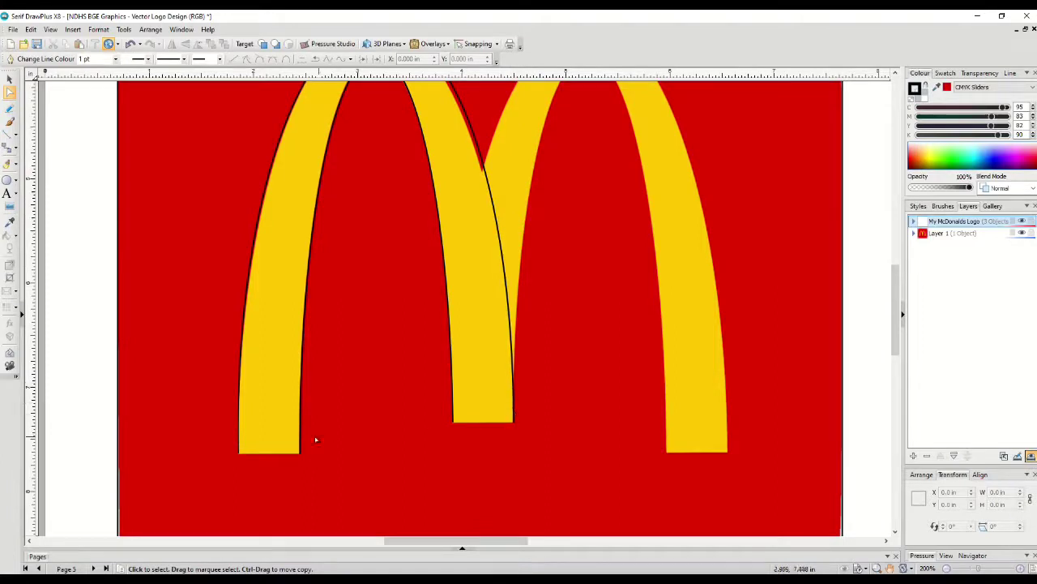
- Draw straight lines closing the bottoms of the left arch's two legs
click(8, 135)
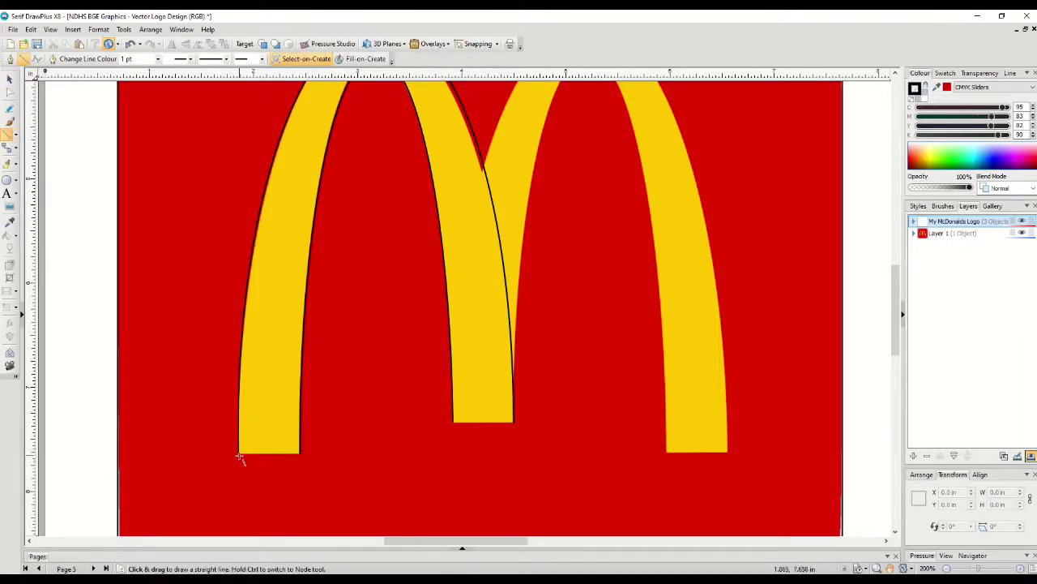
drag(238, 454, 300, 455)
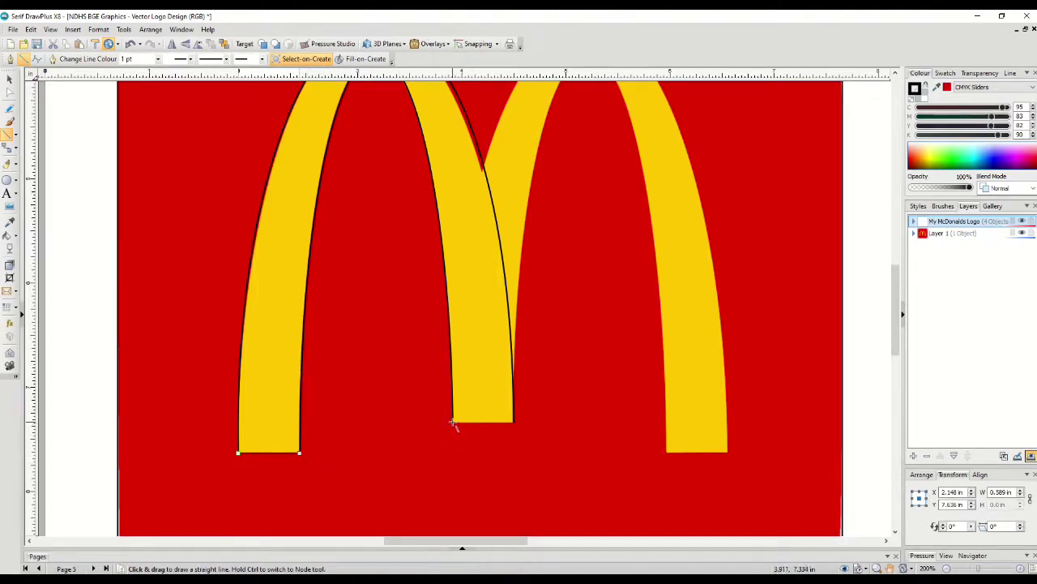
drag(452, 421, 512, 423)
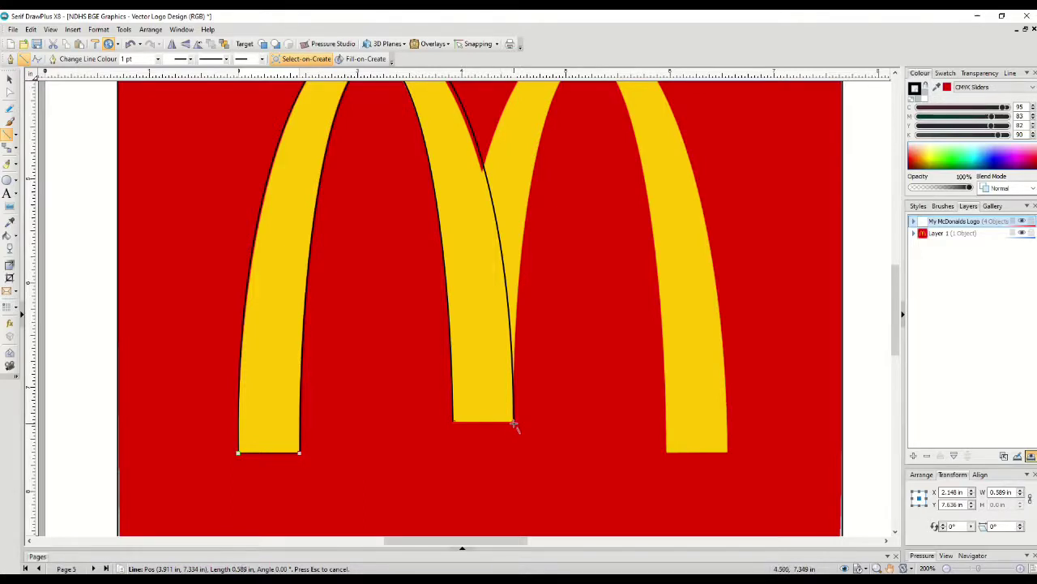
drag(513, 423, 512, 421)
ctrl+scroll(491, 432, up, 2)
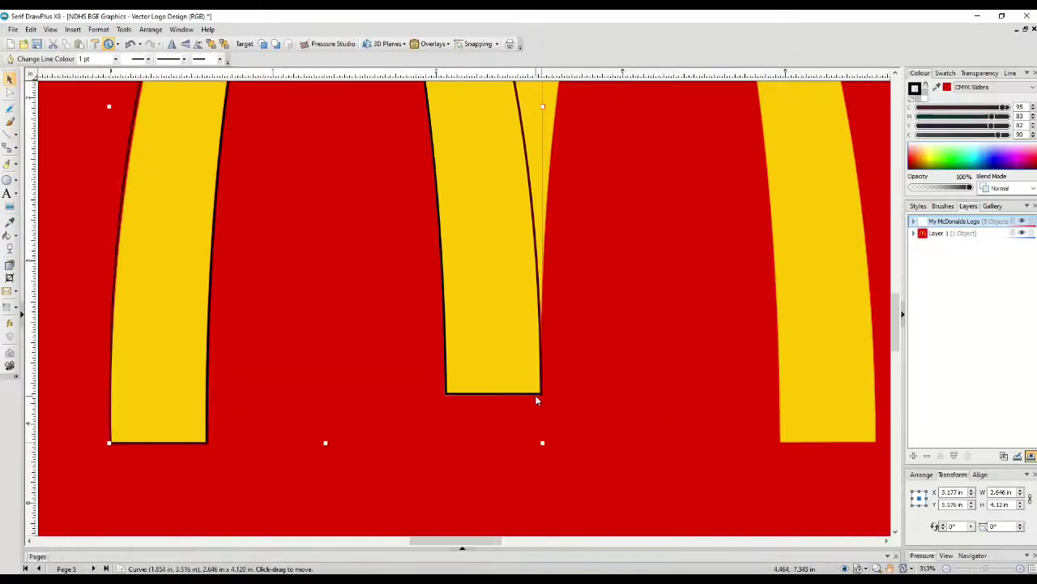
- With the Node tool, join the bottom line ends to the arch's right-leg corner nodes
click(10, 91)
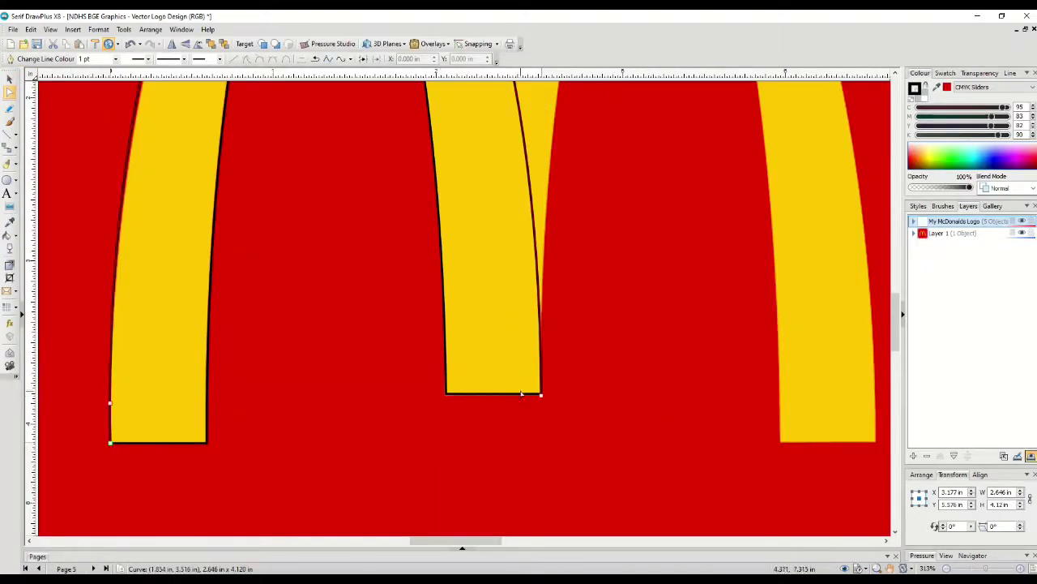
ctrl+scroll(521, 394, up, 2)
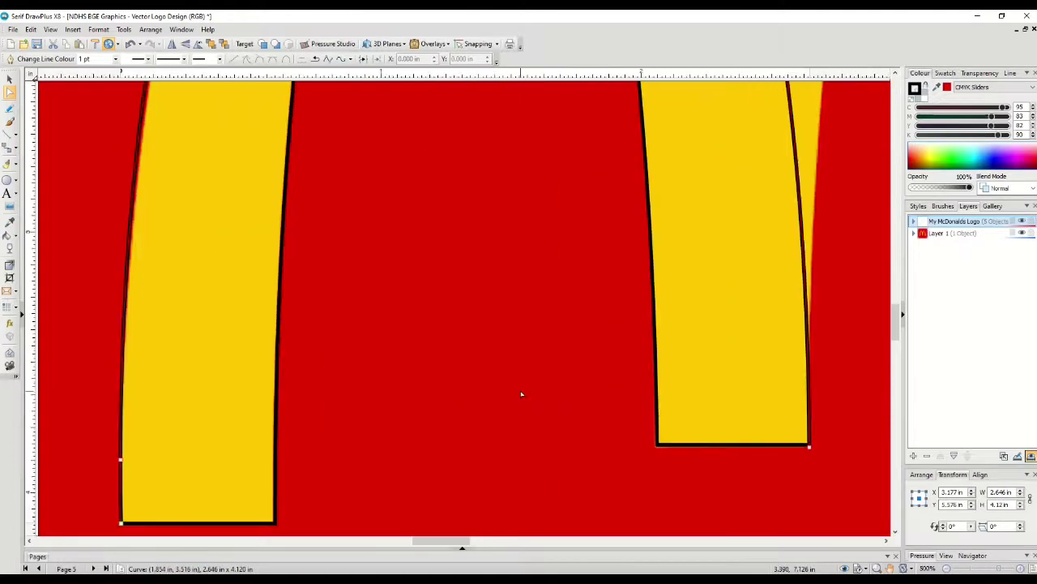
click(741, 447)
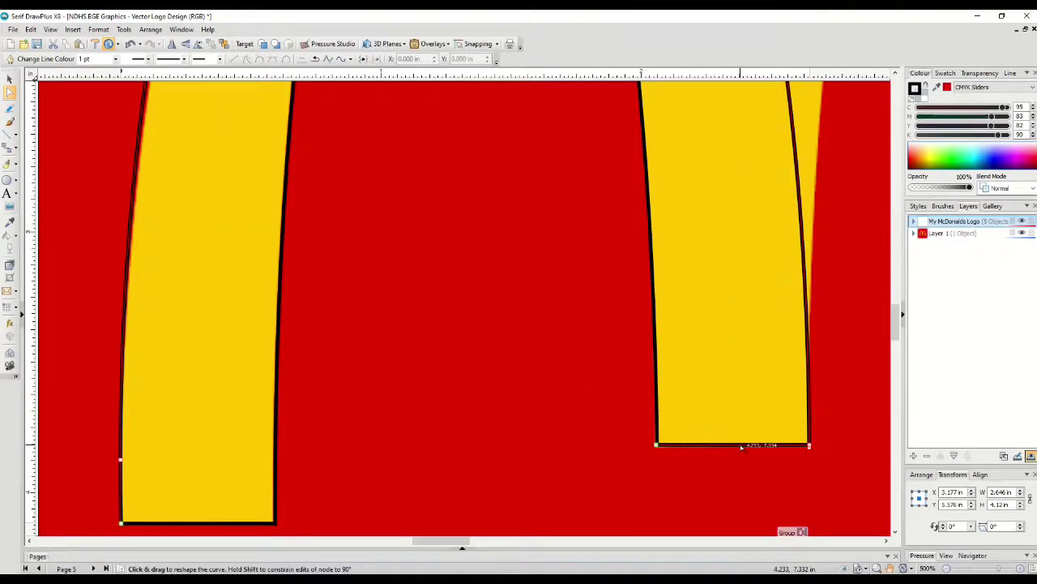
click(659, 420)
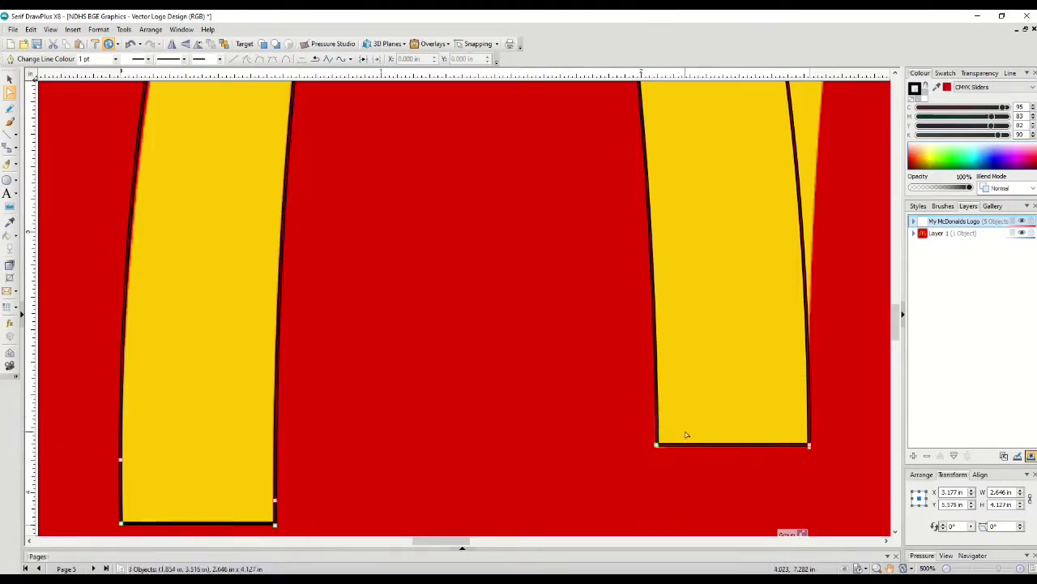
drag(656, 445, 658, 444)
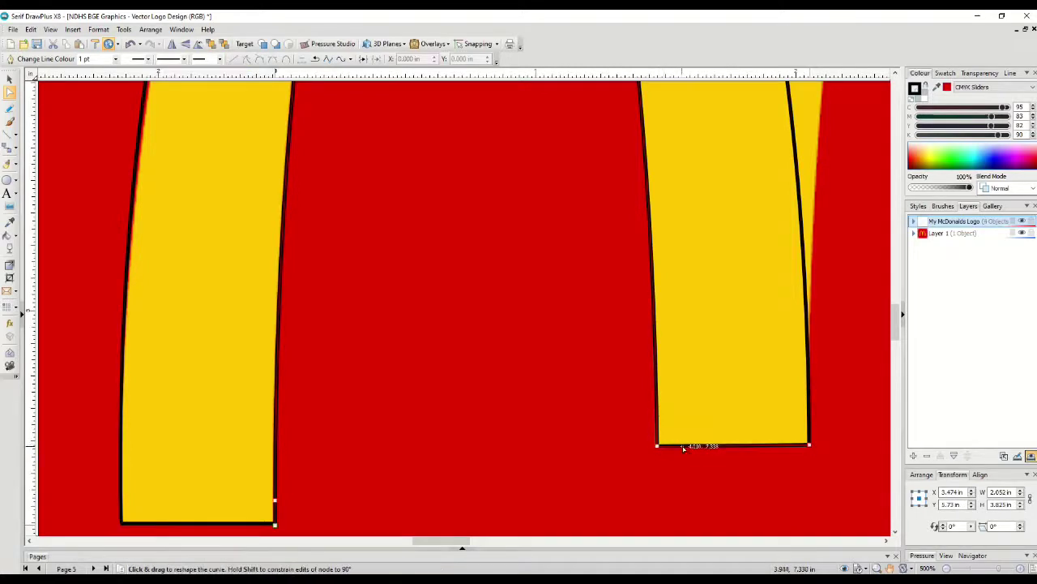
drag(809, 445, 810, 446)
click(809, 446)
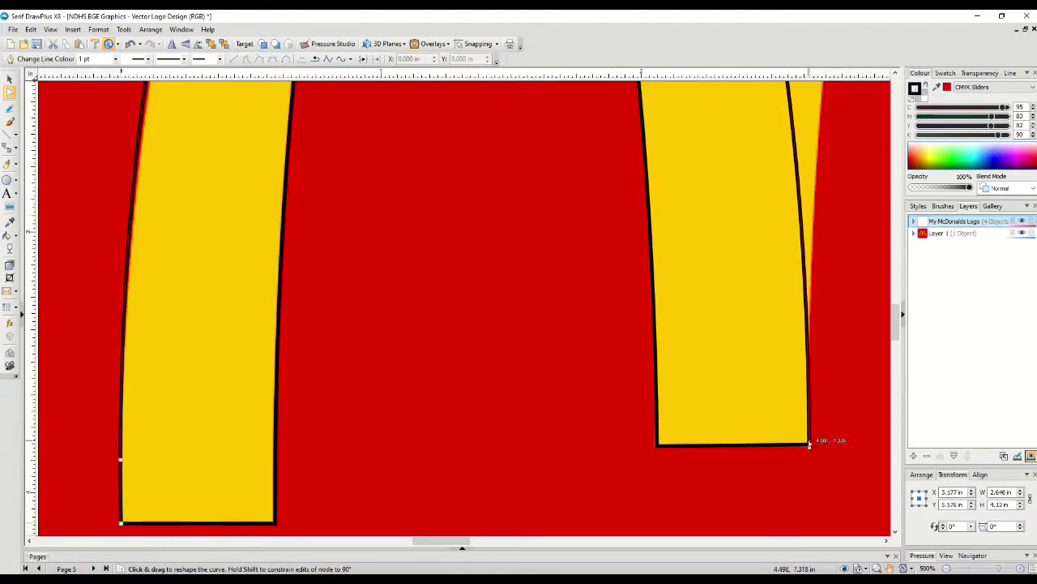
click(802, 447)
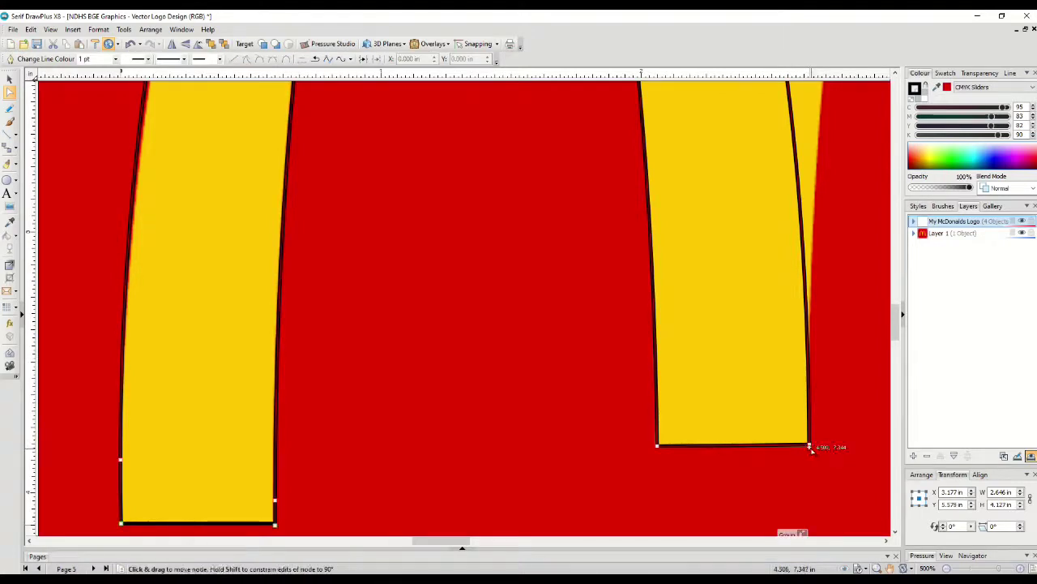
drag(811, 448, 809, 445)
- Join the left leg's bottom lines to its corners, closing the arch into one curve
scroll(268, 343, down, 3)
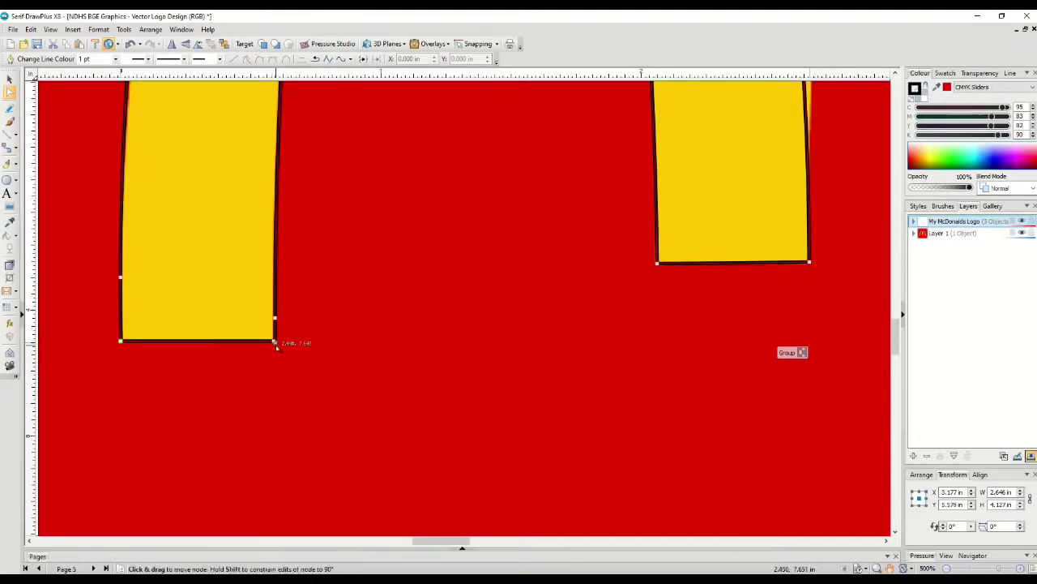
drag(276, 344, 275, 343)
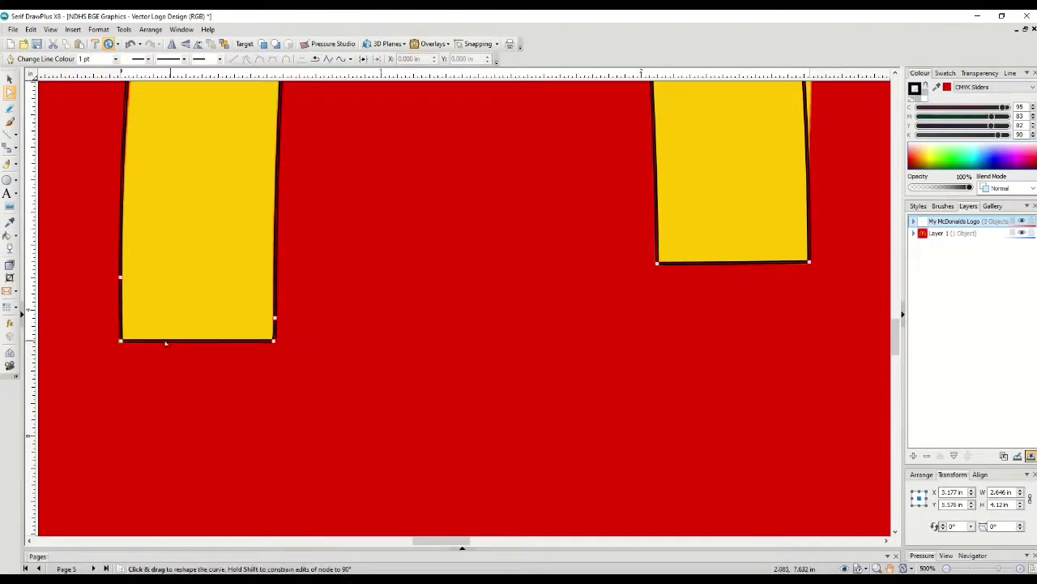
drag(120, 341, 121, 341)
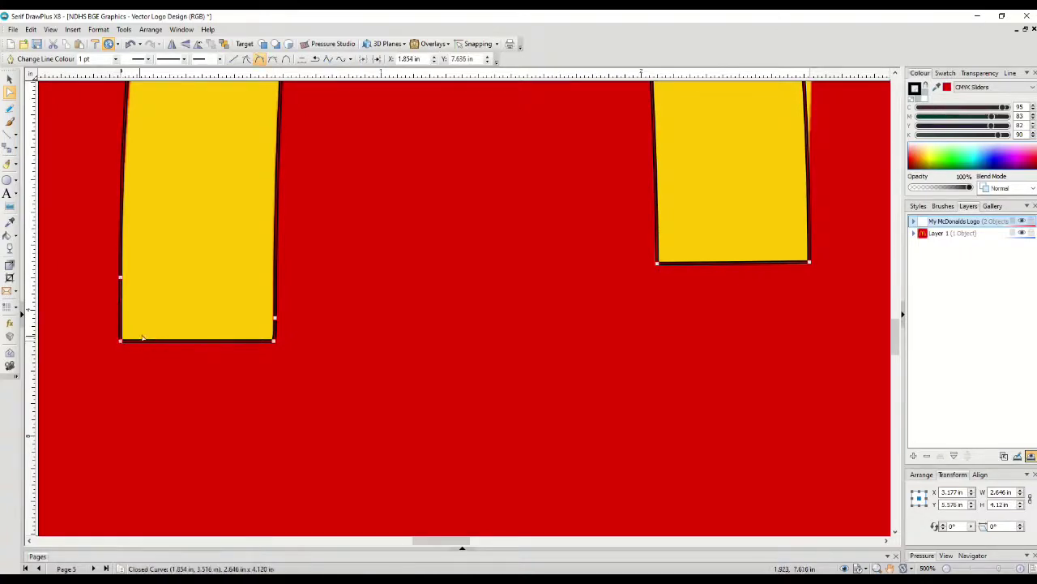
click(264, 363)
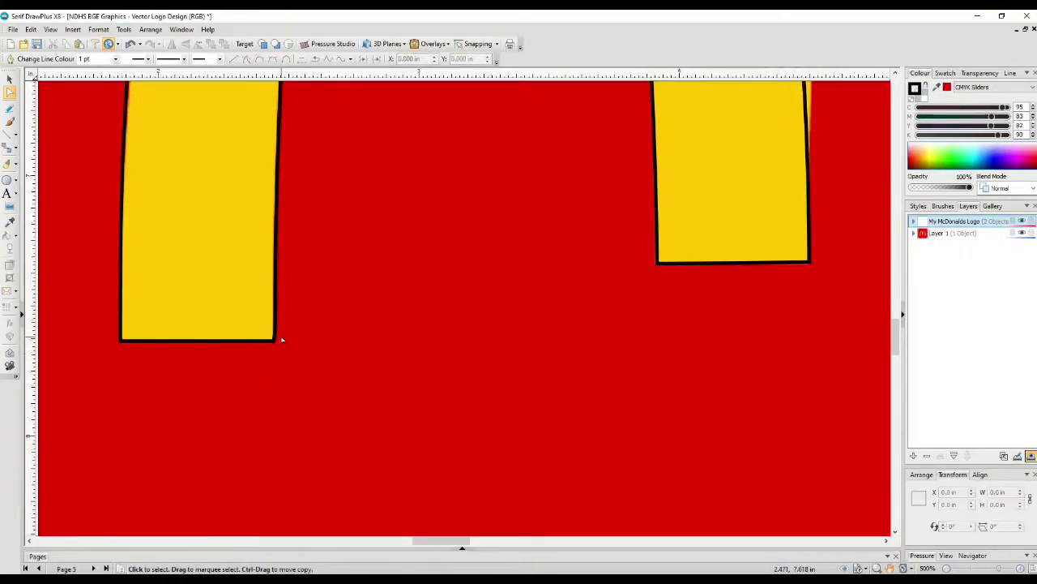
scroll(331, 348, up, 10)
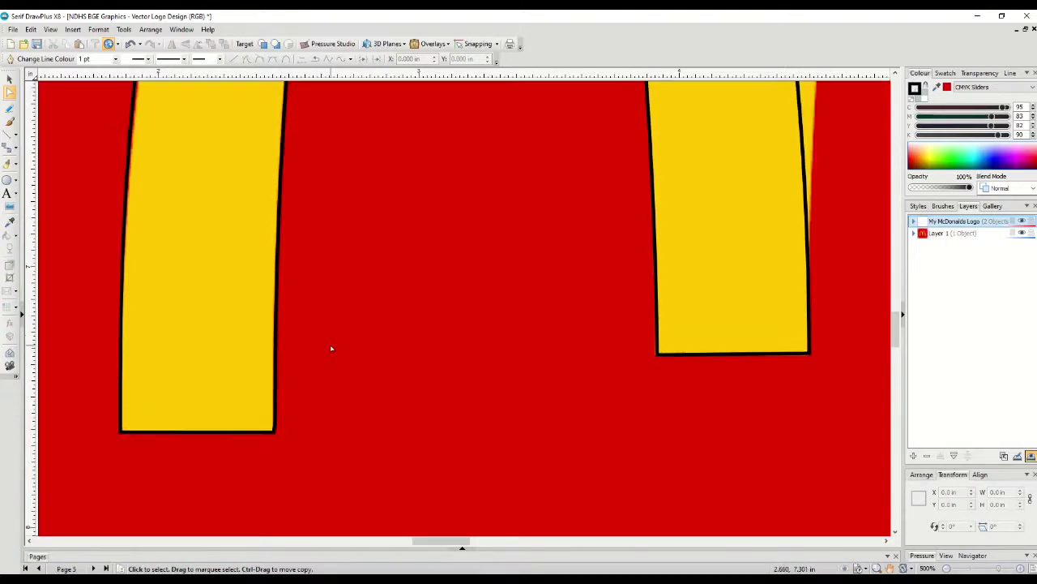
scroll(331, 349, up, 10)
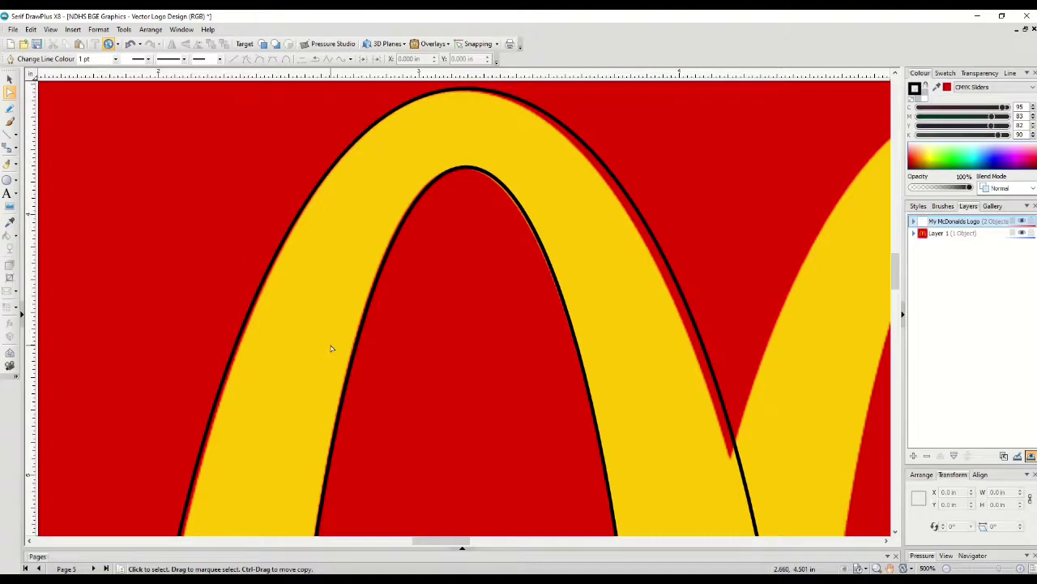
scroll(331, 349, down, 5)
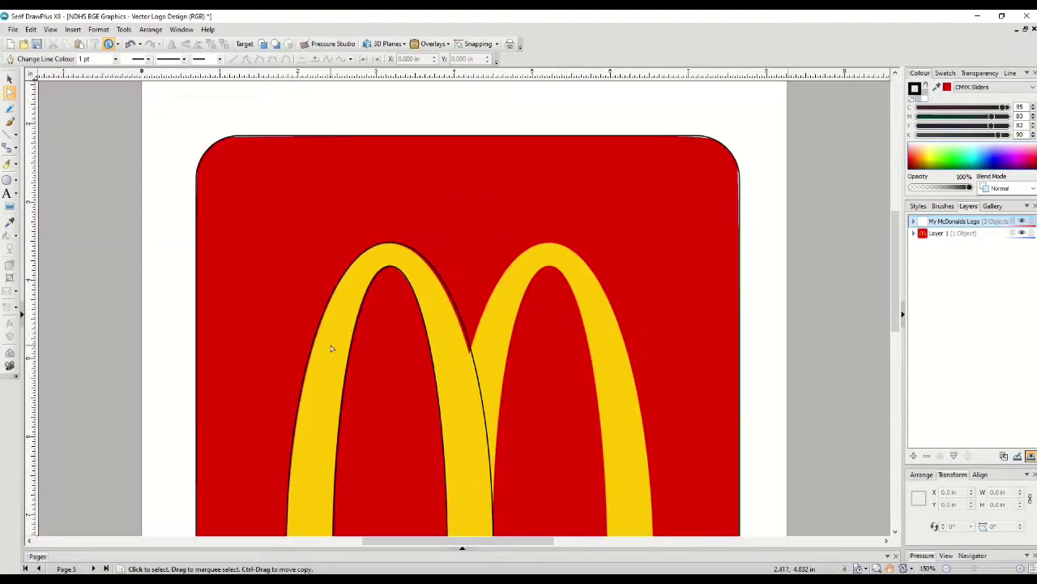
scroll(342, 346, down, 3)
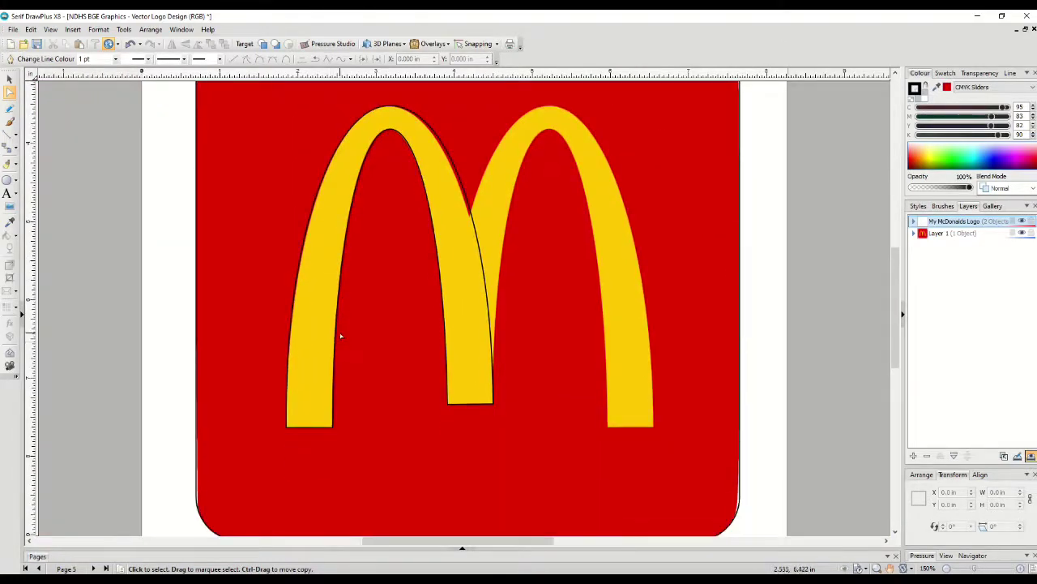
click(477, 375)
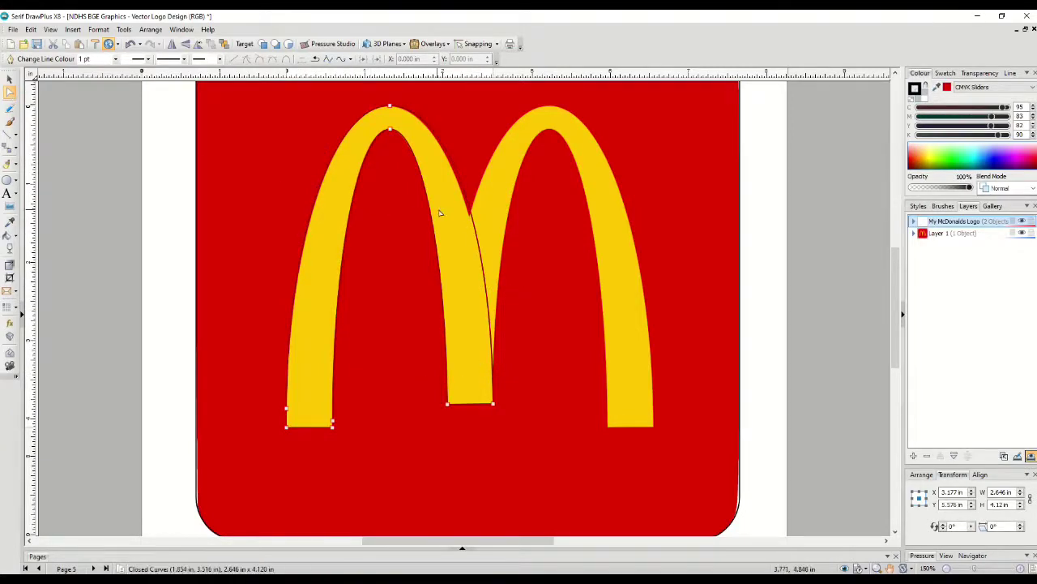
drag(471, 217, 474, 219)
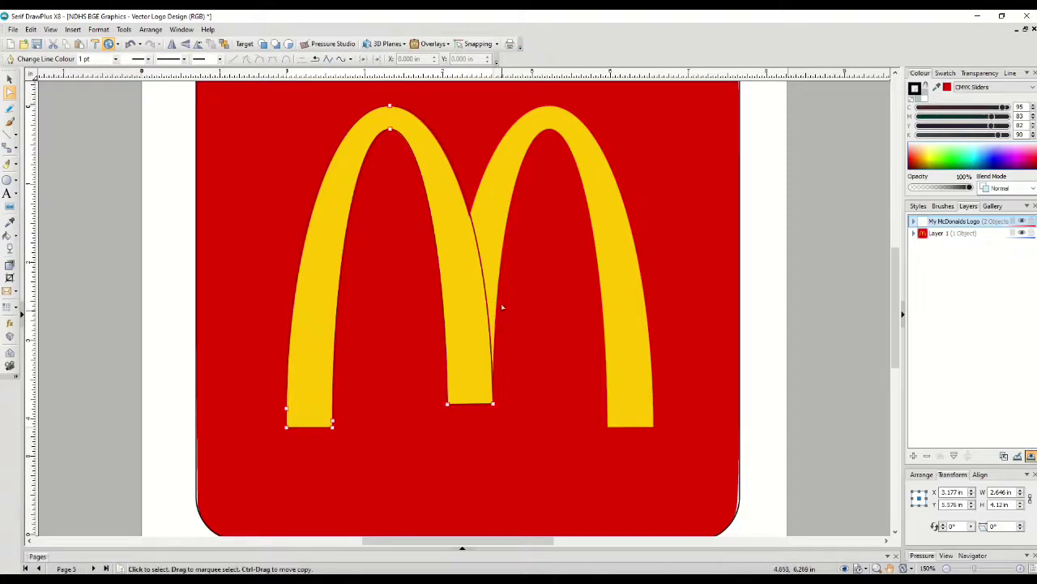
key(Escape)
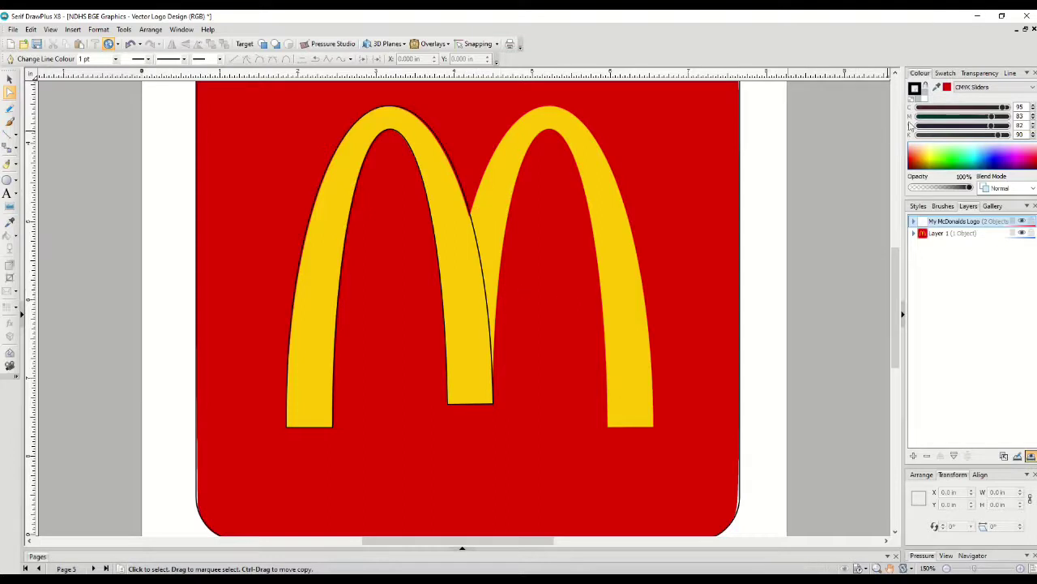
- Sample the right arch's yellow with the colour picker and hide Layer 1
click(937, 87)
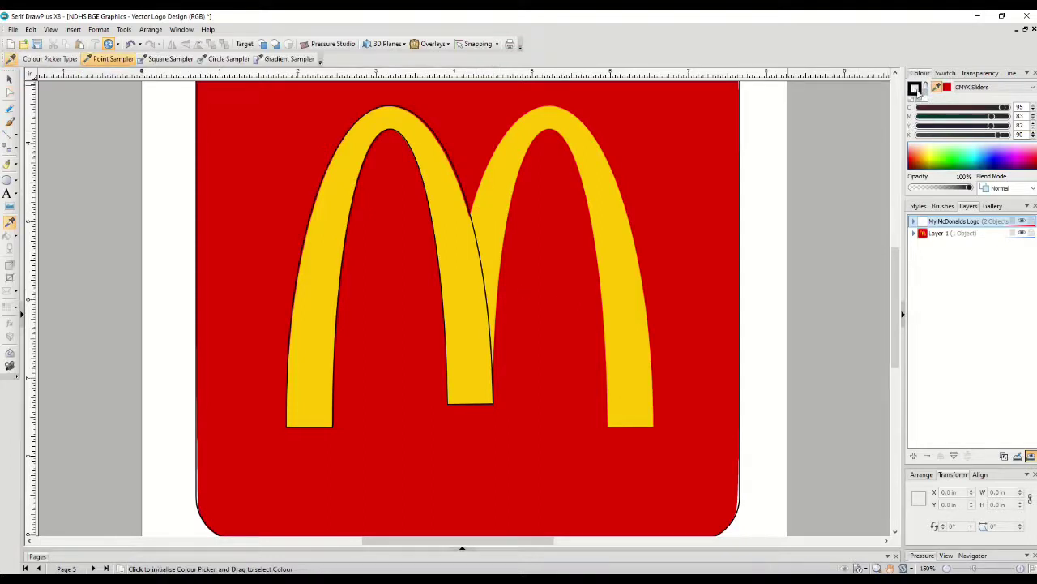
click(500, 176)
key(Escape)
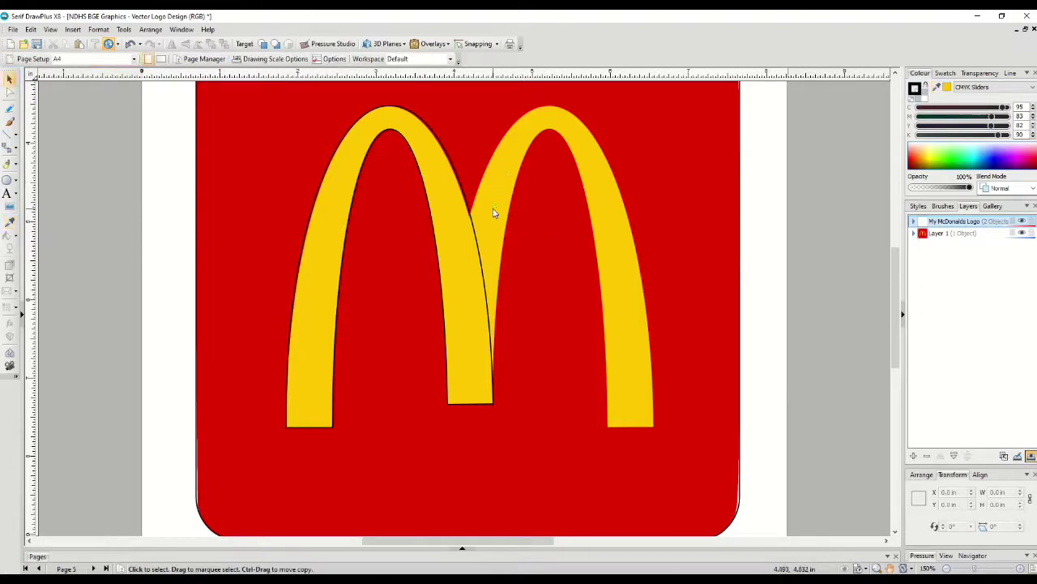
click(947, 235)
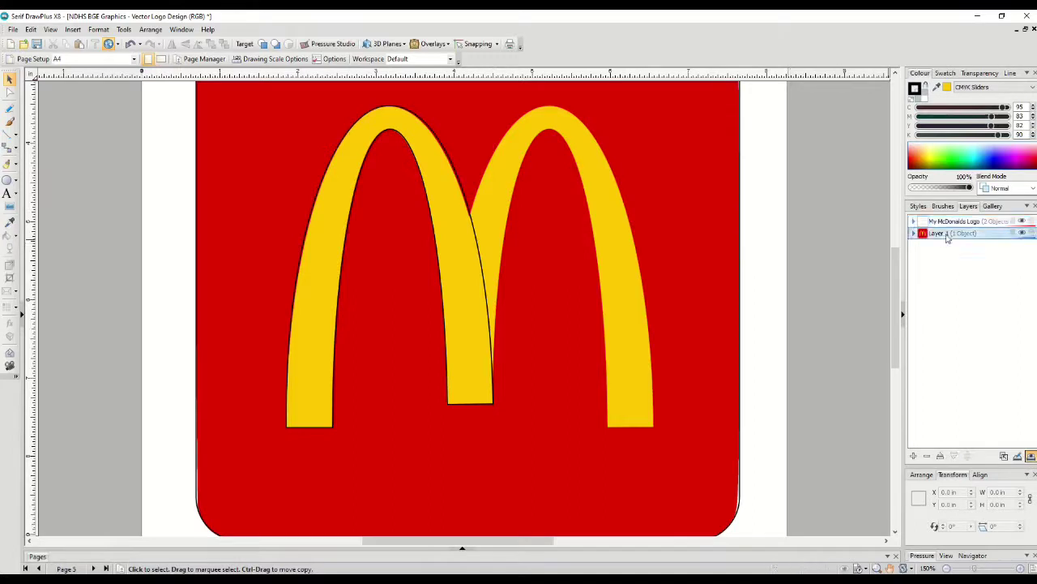
click(1022, 234)
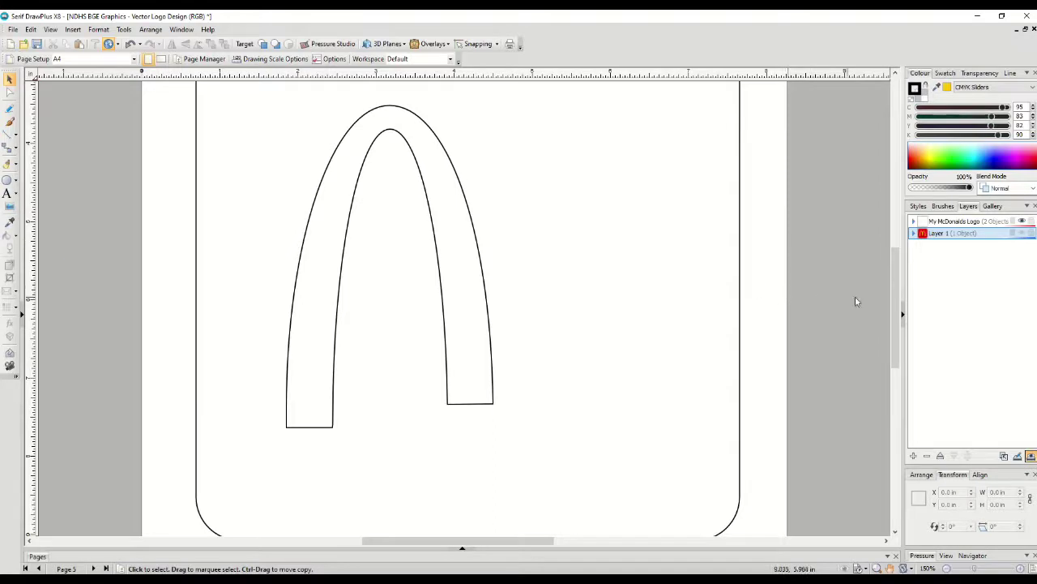
- On the My McDonalds Logo layer, fill the left arch yellow and set its line colour to None
click(961, 223)
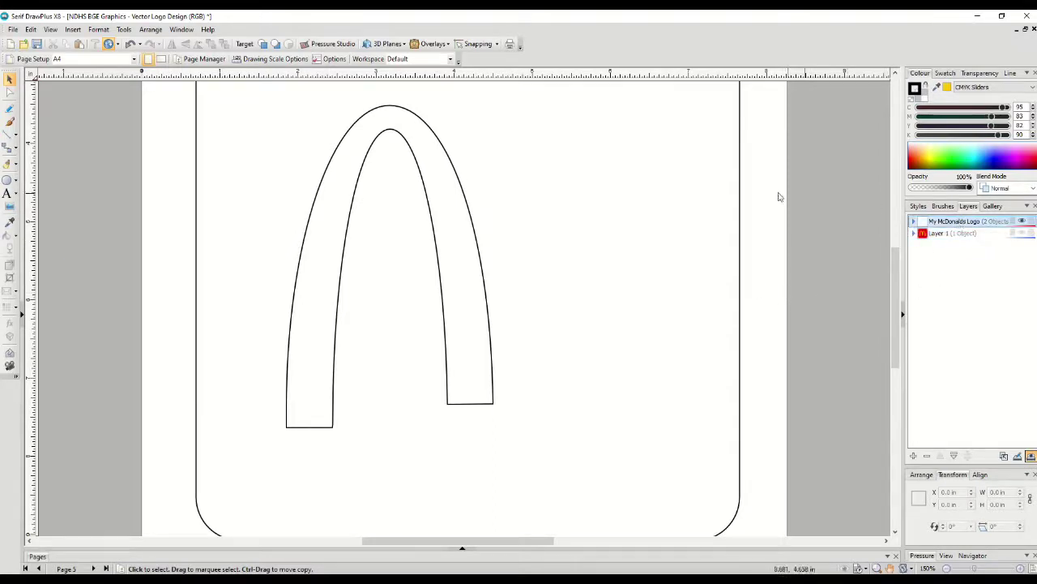
click(473, 243)
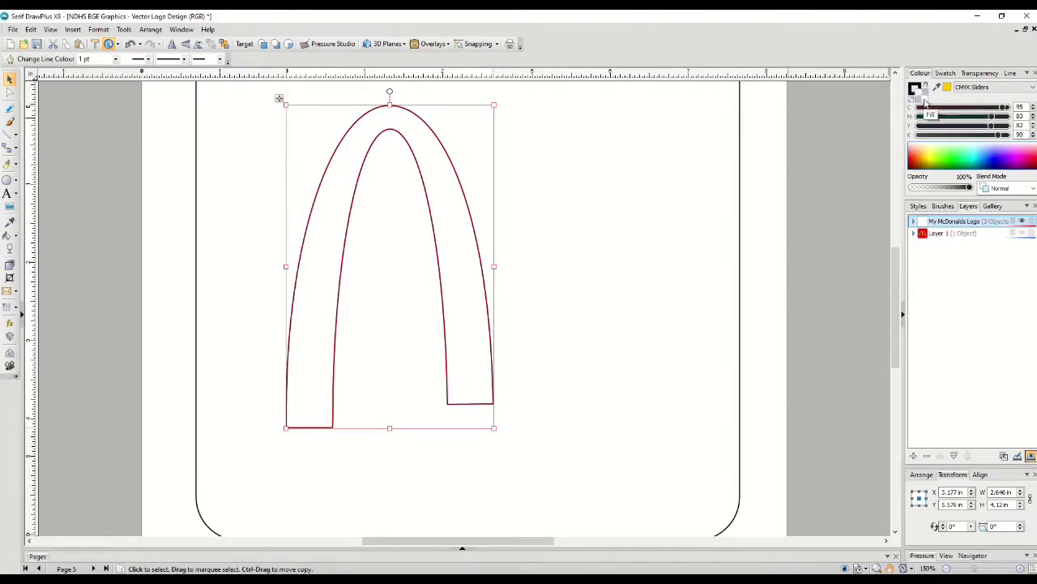
click(947, 87)
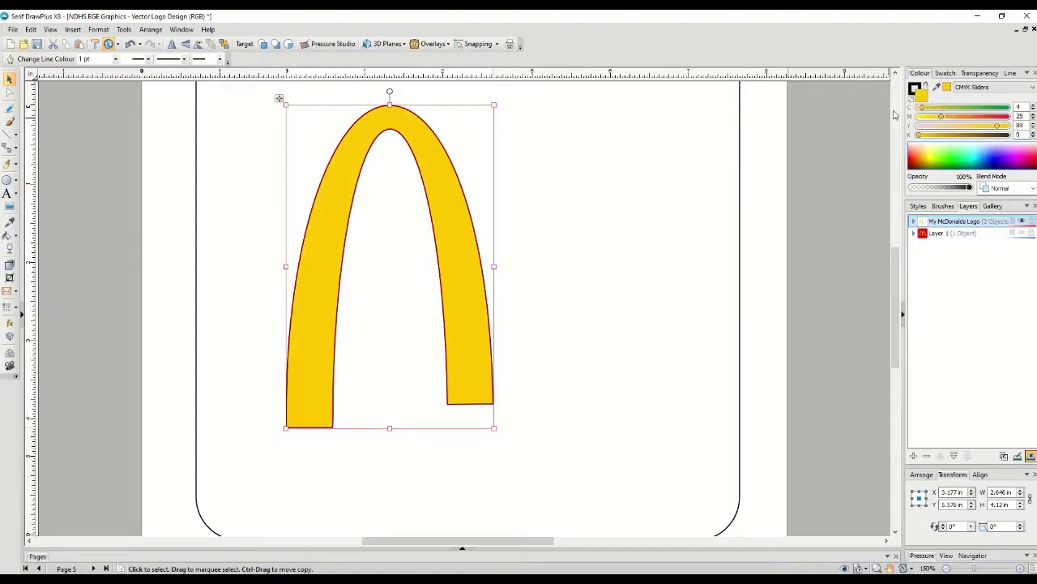
click(567, 203)
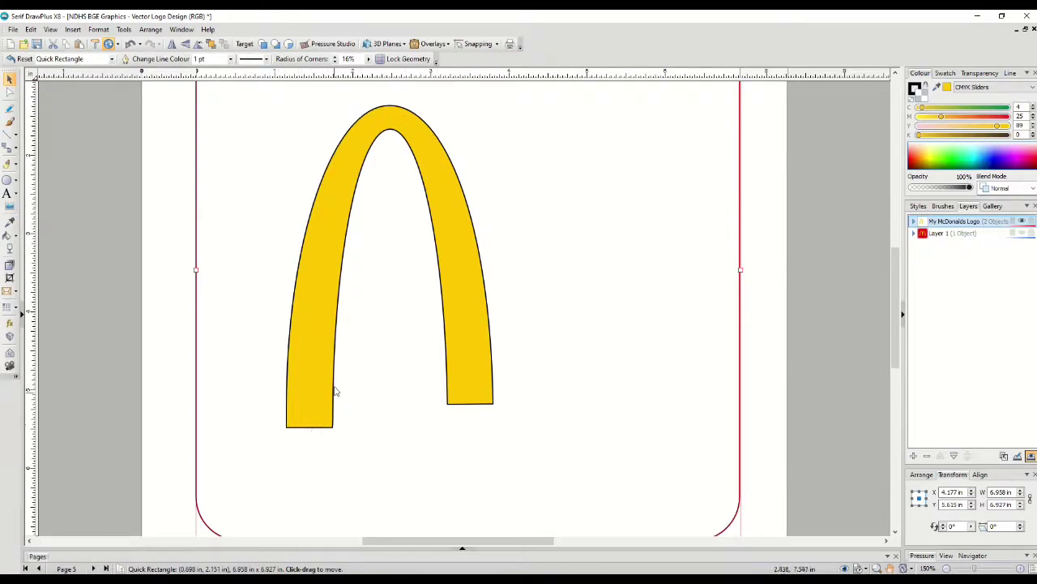
click(464, 351)
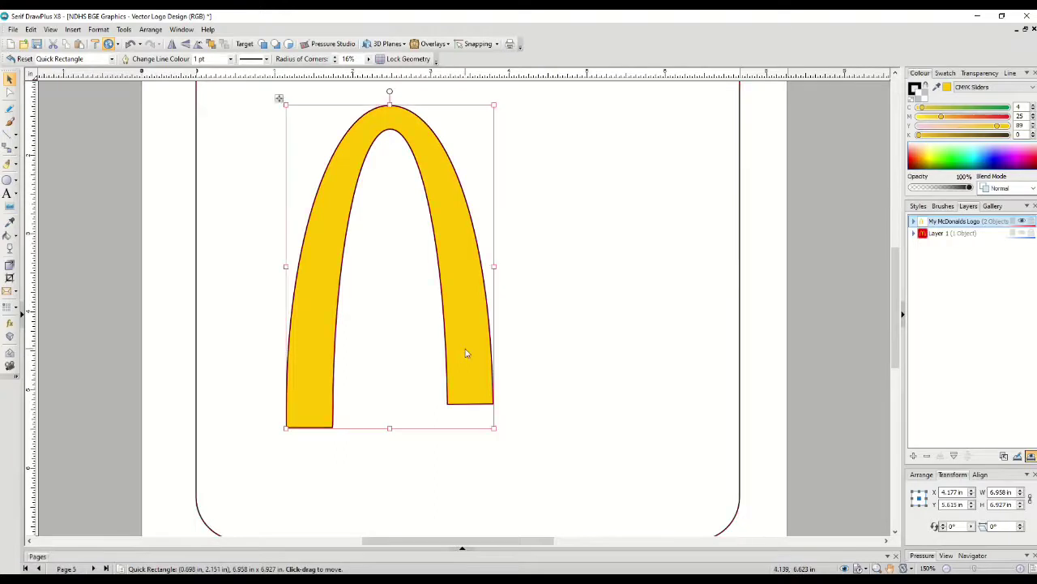
click(914, 88)
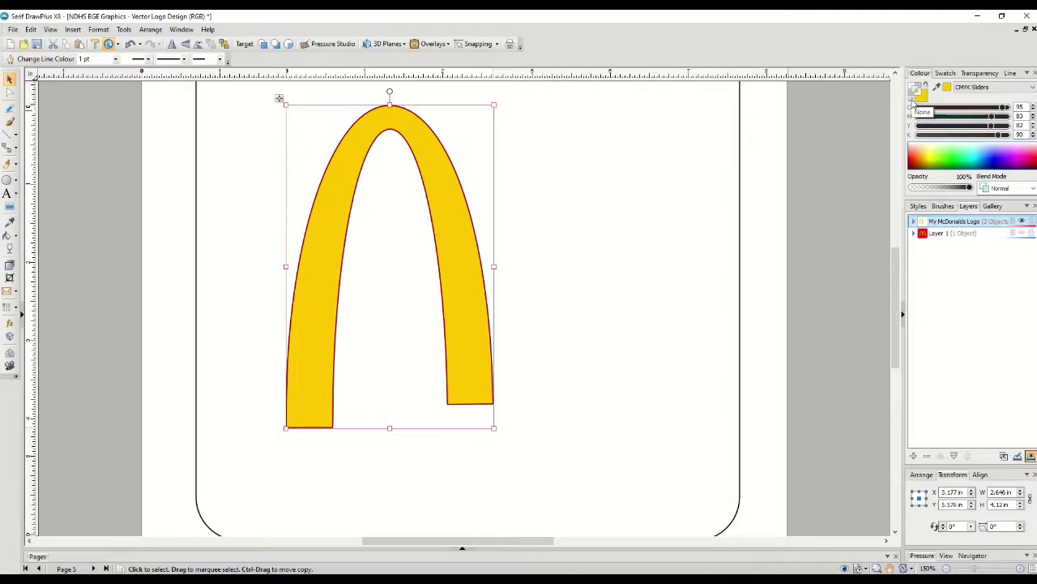
click(911, 103)
- Copy the yellow arch and paste a duplicate in place
click(705, 184)
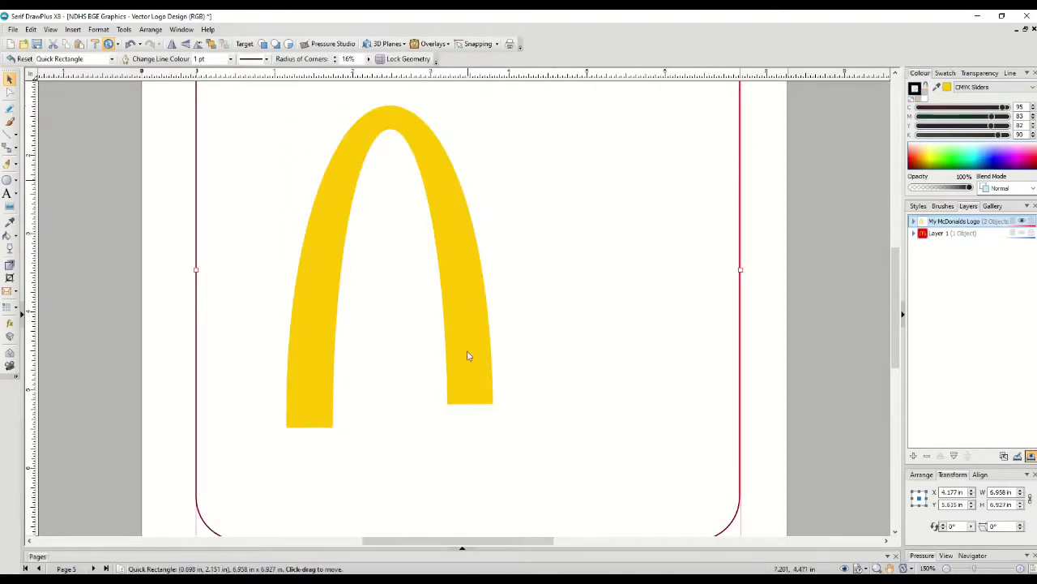
click(474, 282)
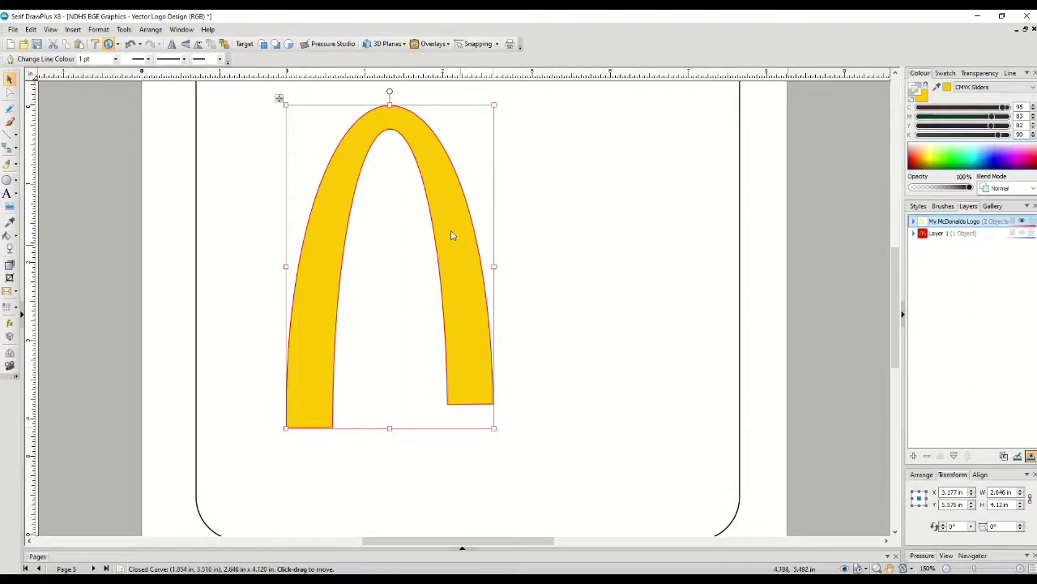
click(31, 30)
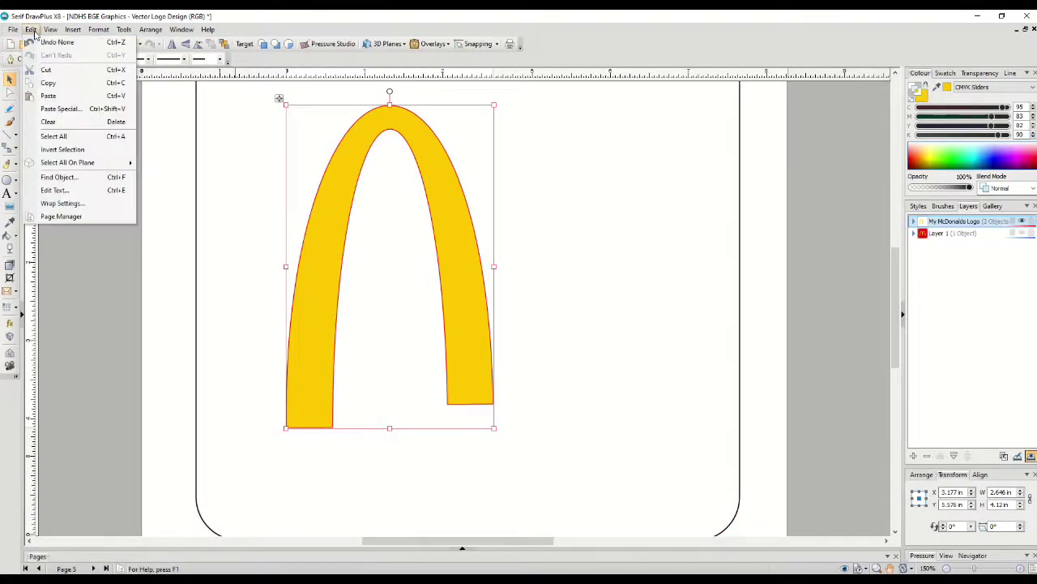
click(47, 85)
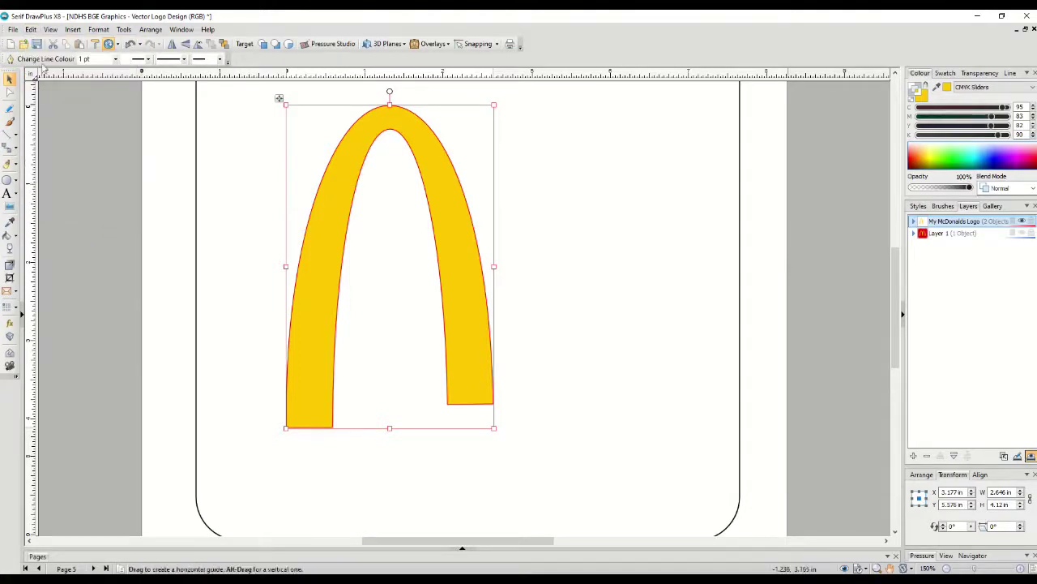
click(32, 30)
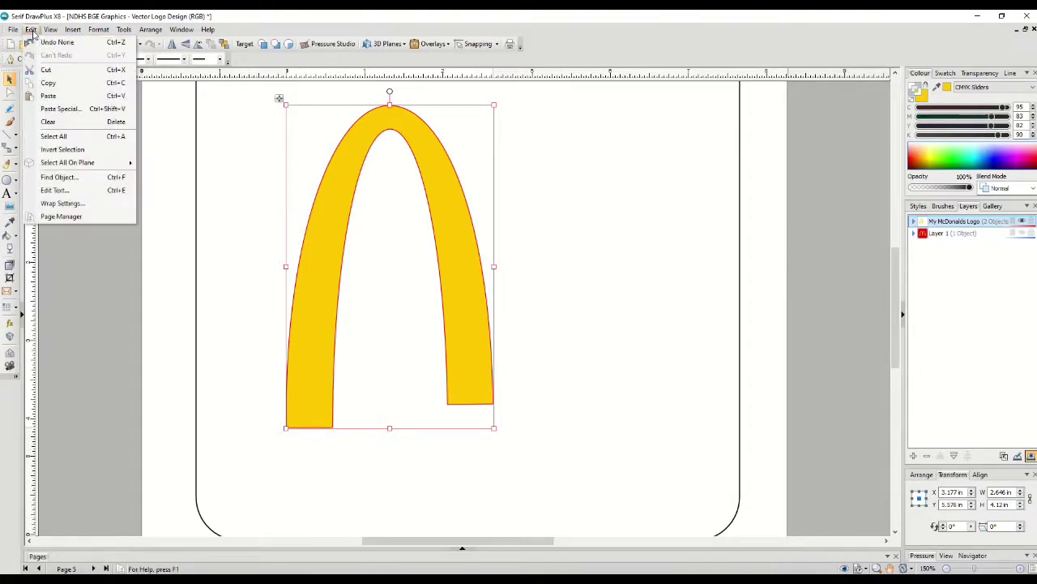
click(50, 96)
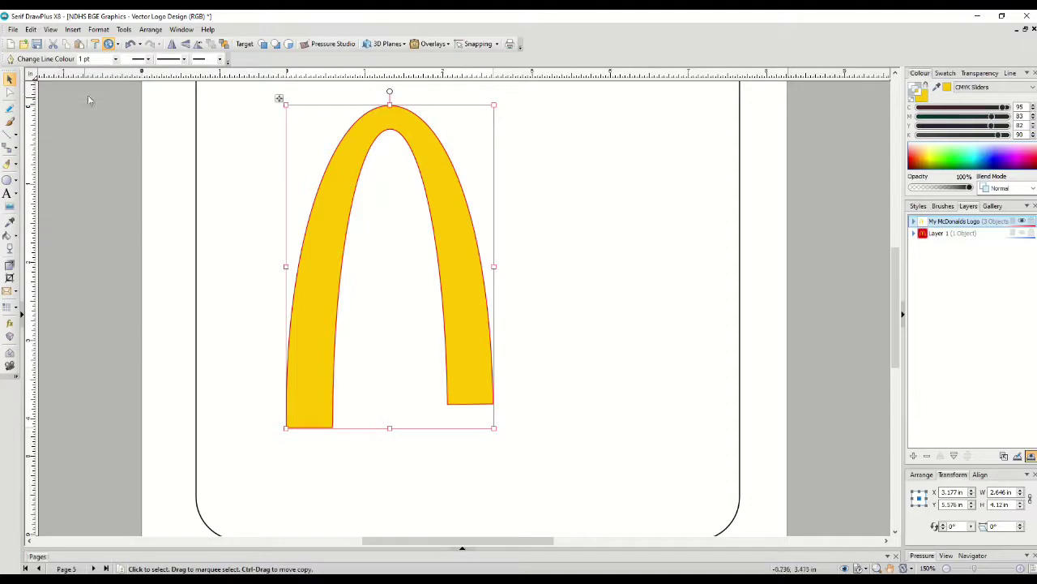
- Flip the pasted arch horizontally and nudge it right five steps to complete the M
click(174, 45)
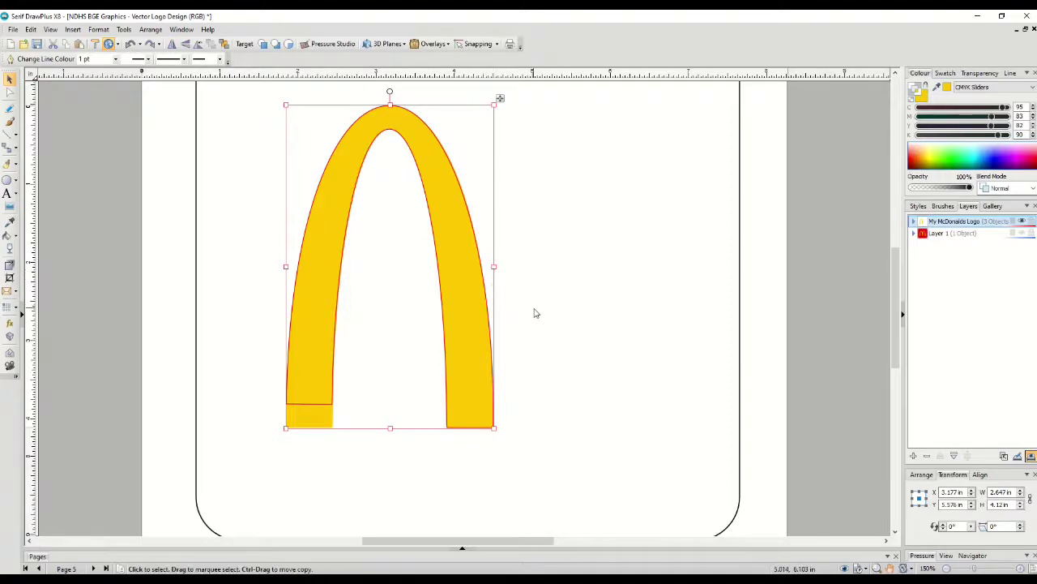
key(Right)
key(Right)
key(Right)
key(Right)
key(Right)
key(Right)
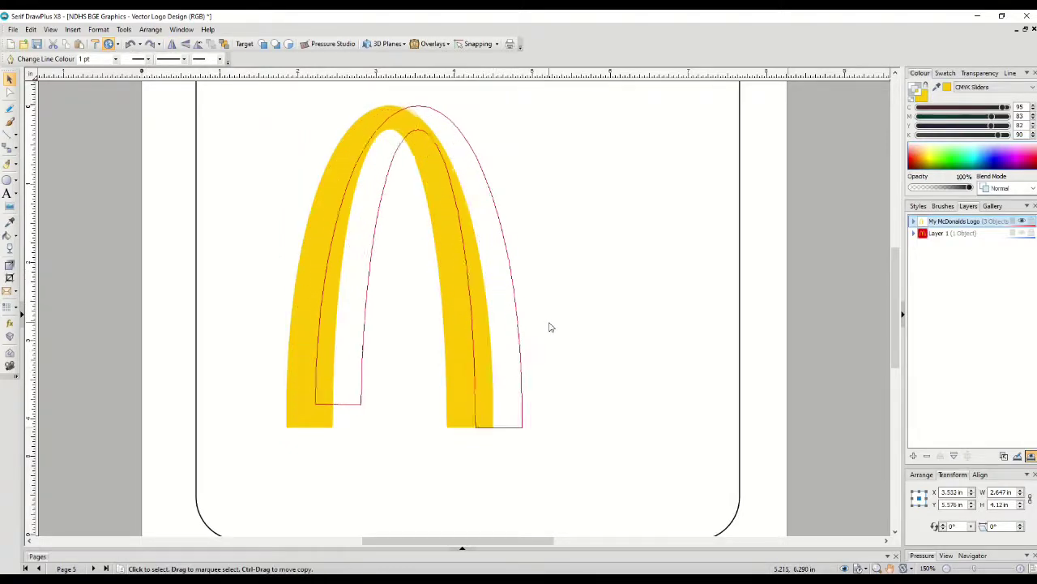
key(Right)
key(Right)
key(Right)
key(Right)
key(Right)
key(Right)
key(Right)
key(Right)
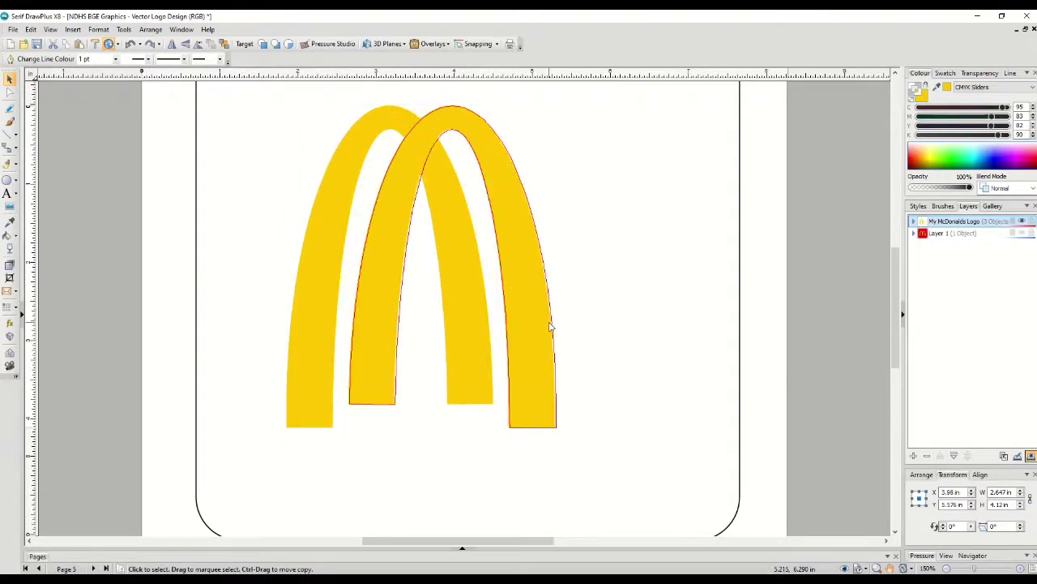
key(Right)
key(Right)
key(Right)
key(Right)
key(Right)
key(Right)
key(Right)
key(Right)
key(Right)
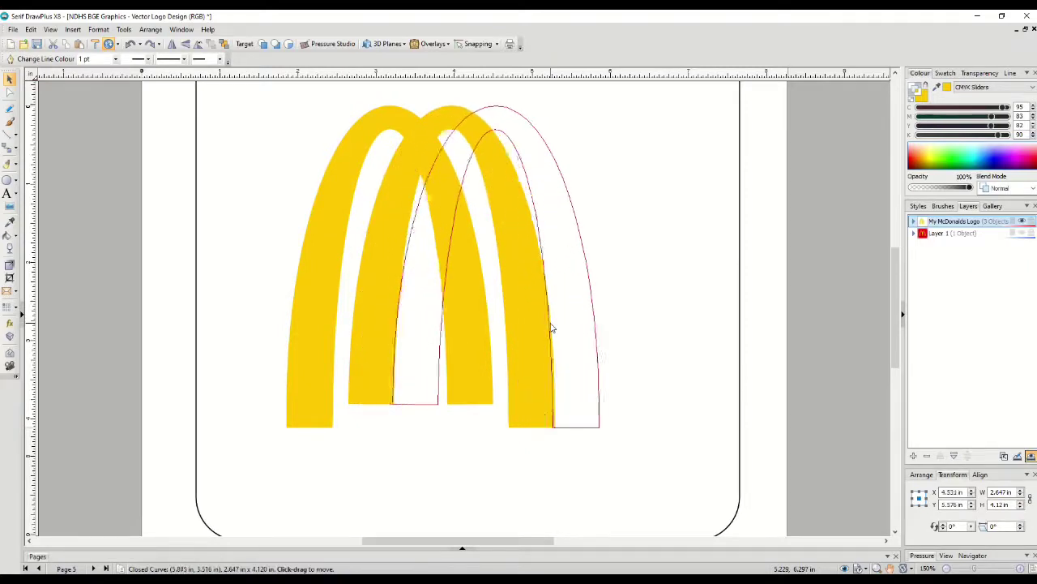
key(Right)
key(Right)
key(Right)
key(Right)
key(Right)
key(Right)
key(Right)
key(Right)
key(Right)
key(Right)
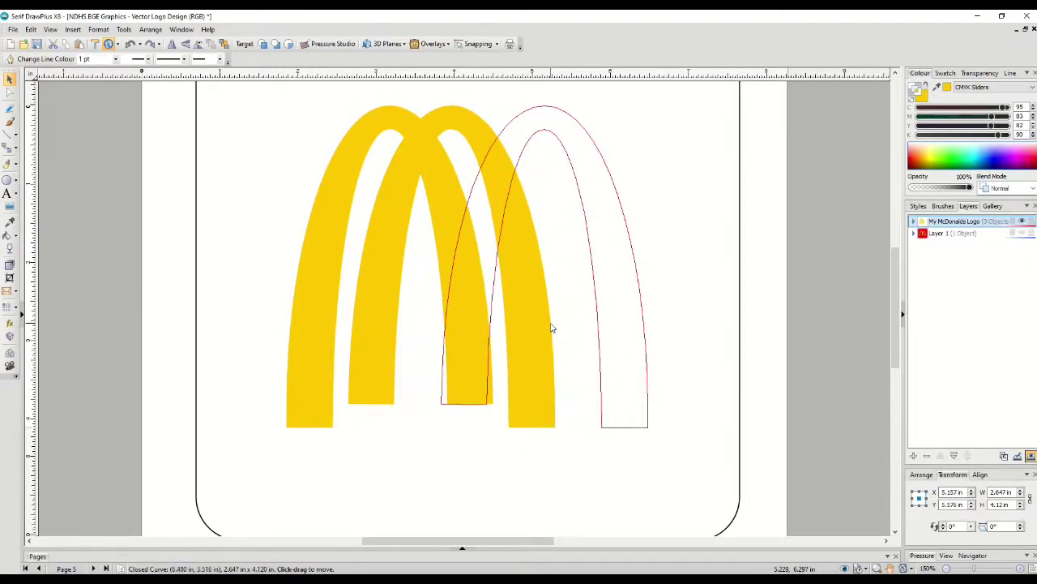
key(Right)
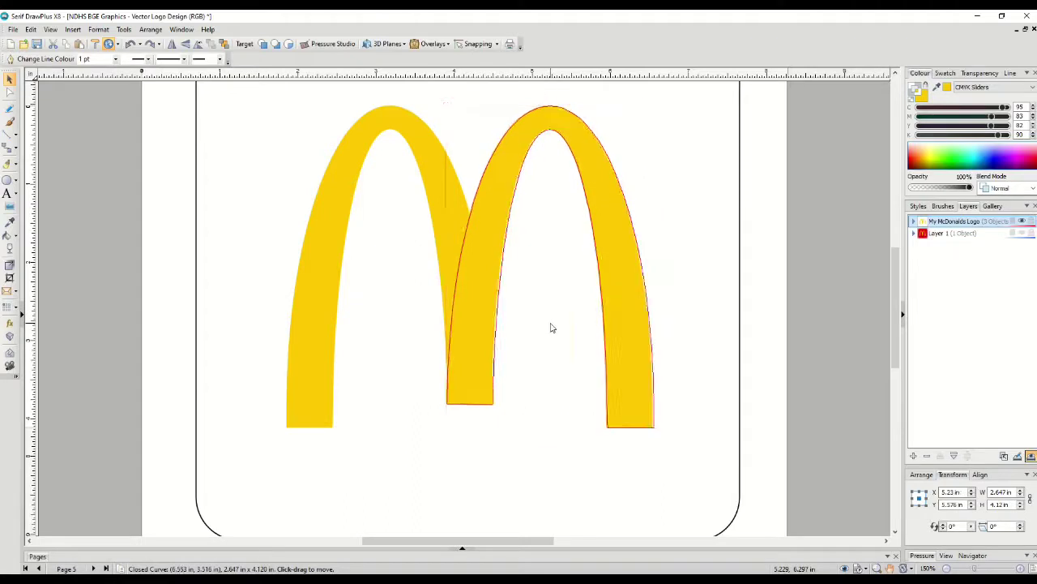
scroll(551, 327, up, 2)
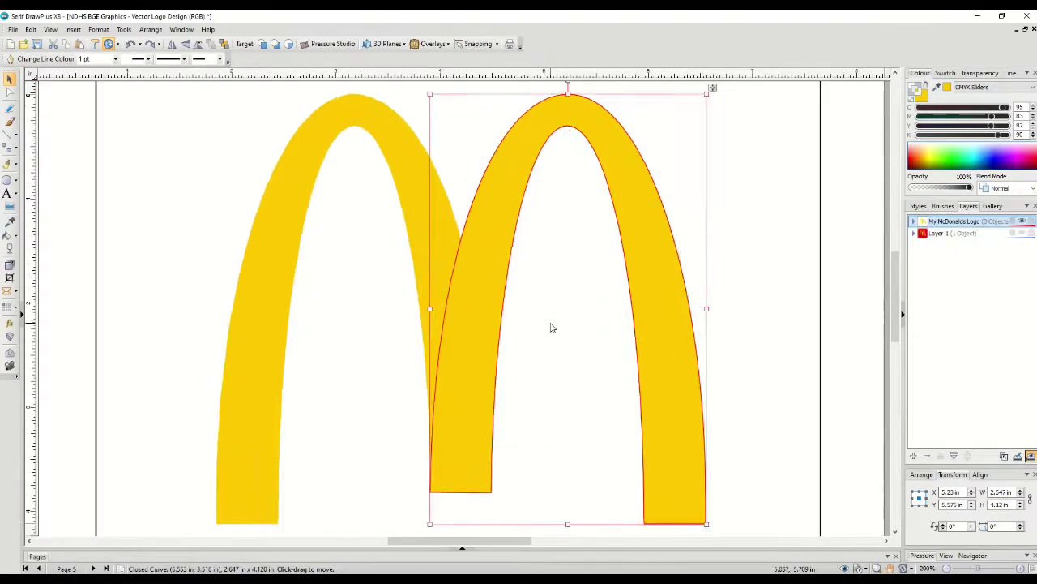
scroll(544, 326, down, 3)
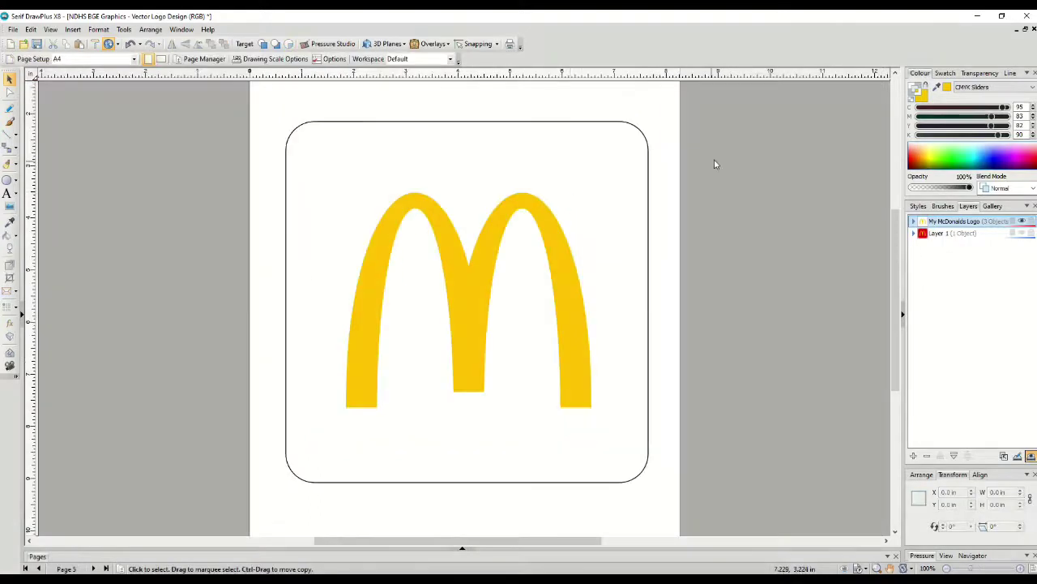
- Show Layer 1, sample the background square's red, then hide Layer 1 again
click(1022, 234)
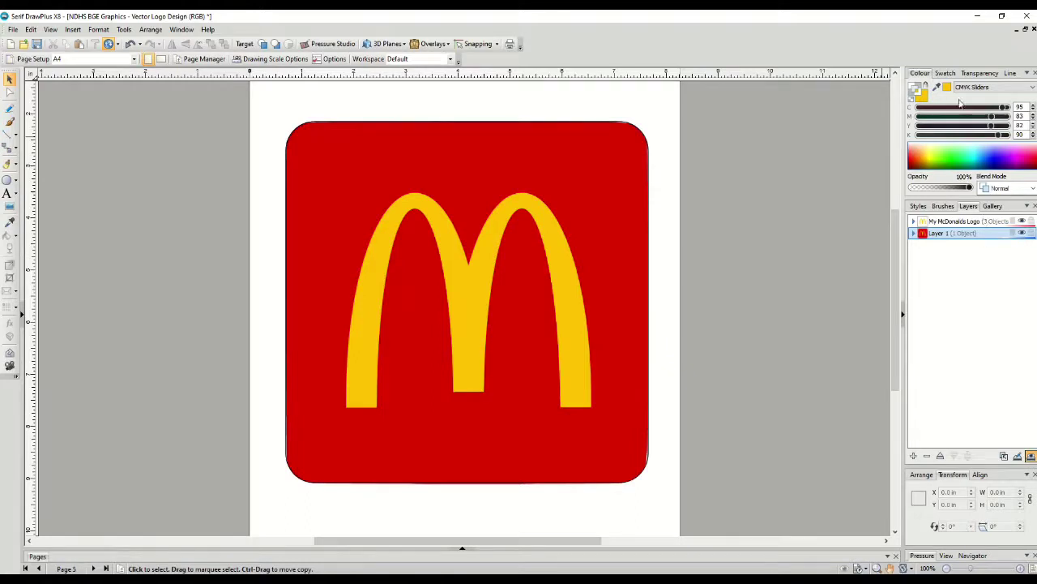
click(937, 88)
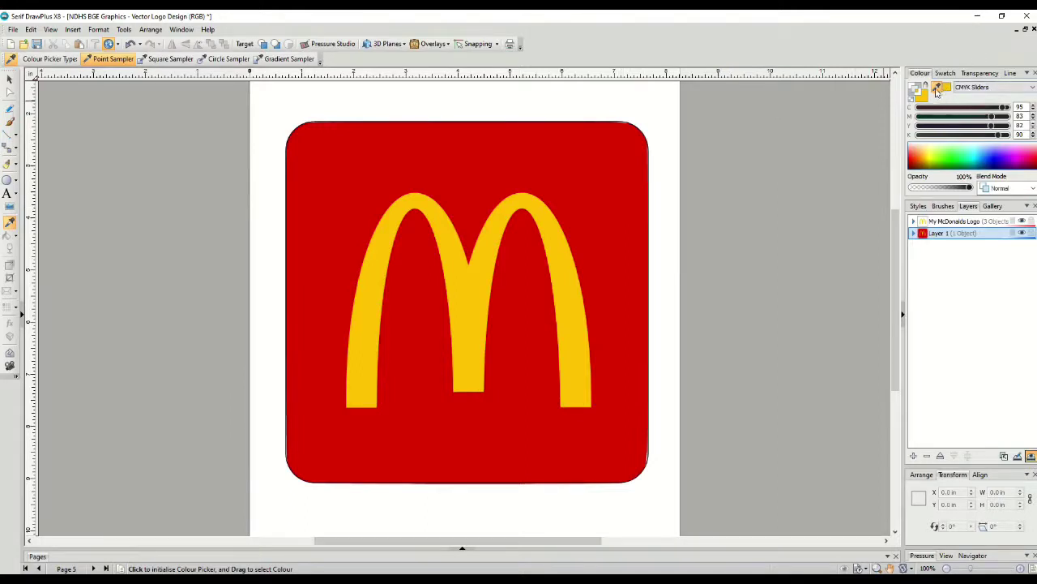
click(602, 173)
click(1022, 234)
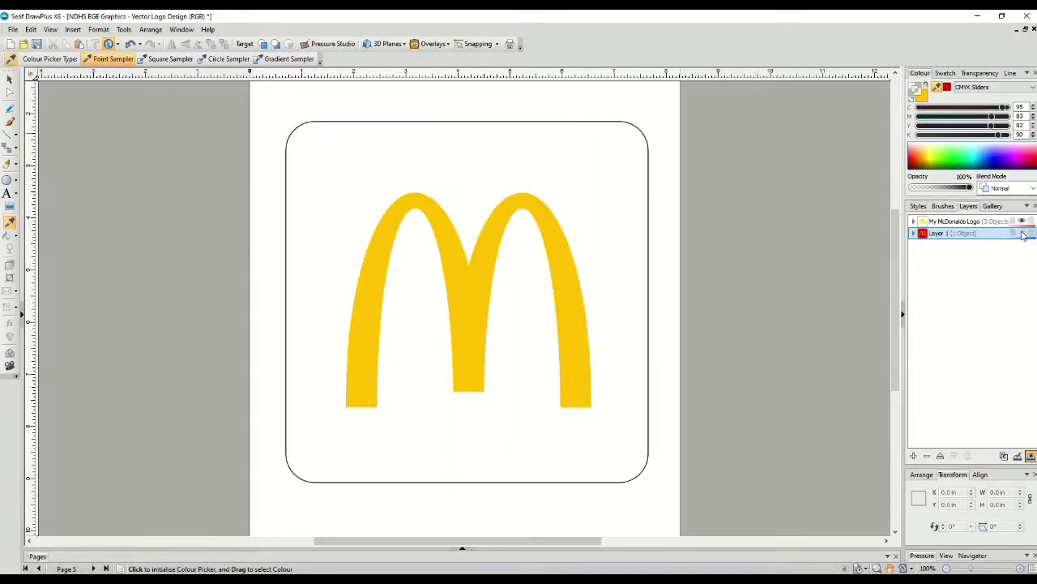
- Fill the traced rounded square with the sampled red and check its line colour
click(985, 223)
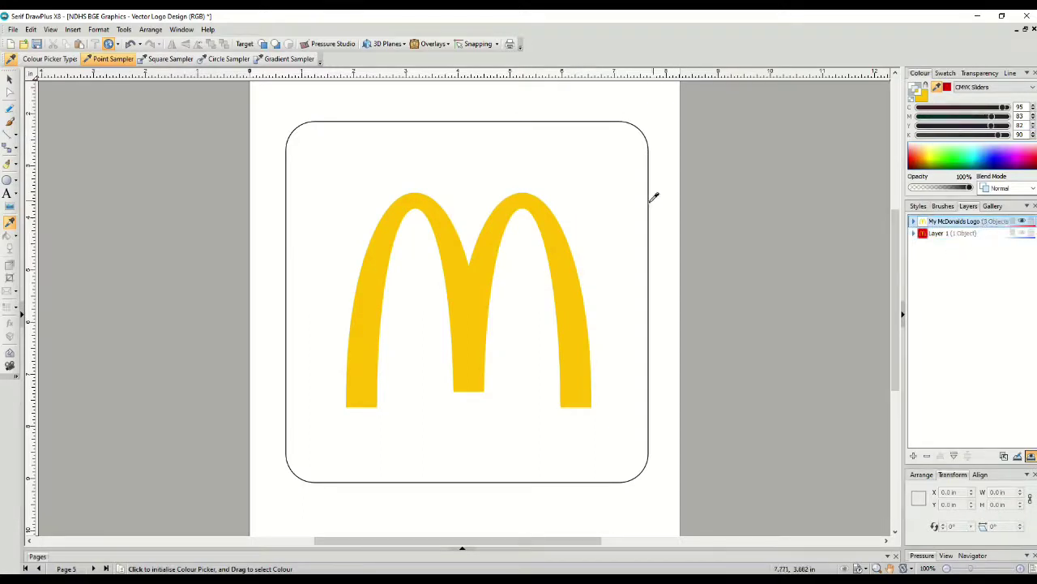
click(9, 78)
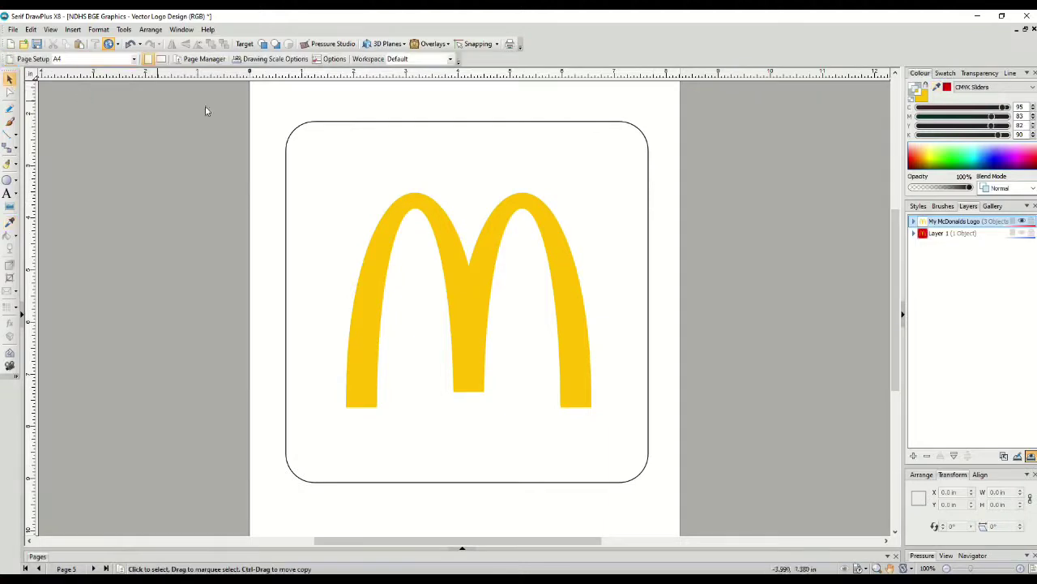
click(393, 122)
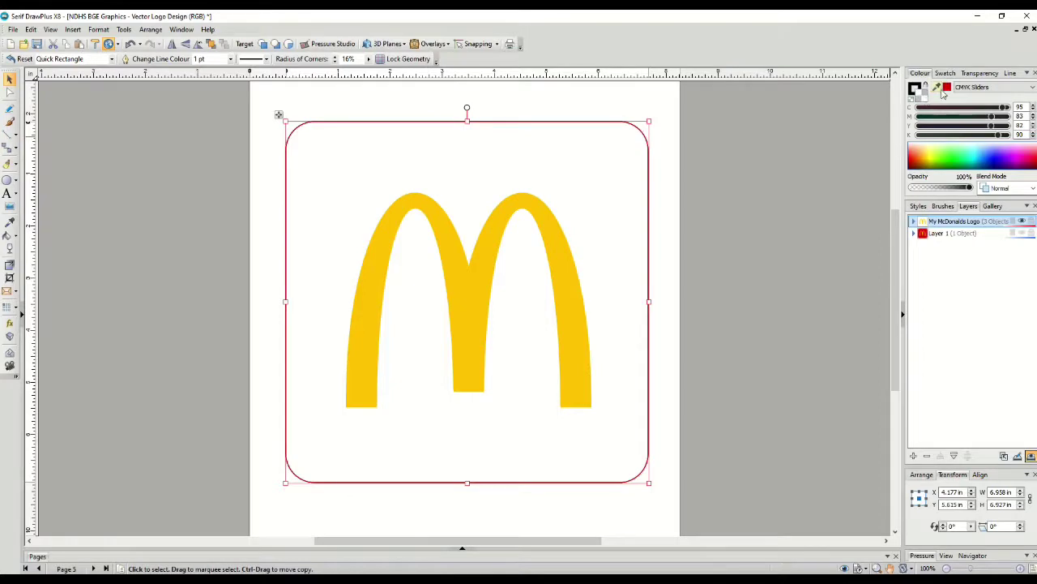
click(946, 88)
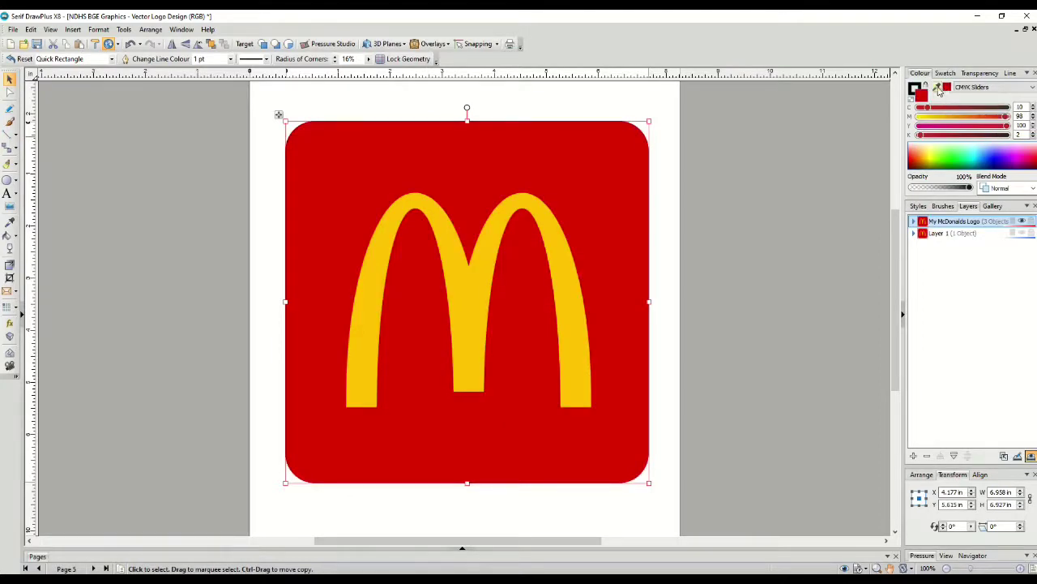
click(802, 158)
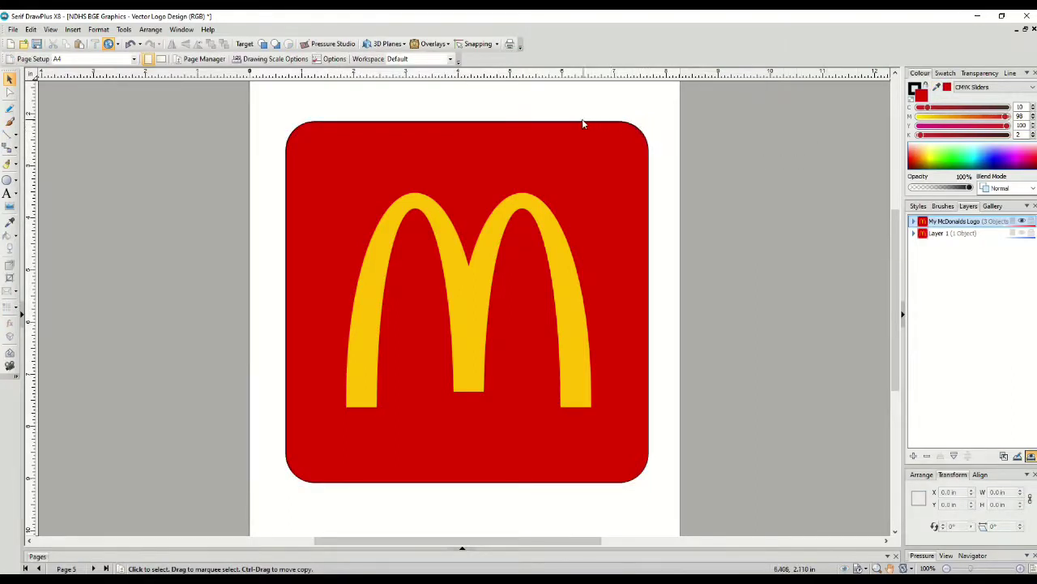
click(357, 150)
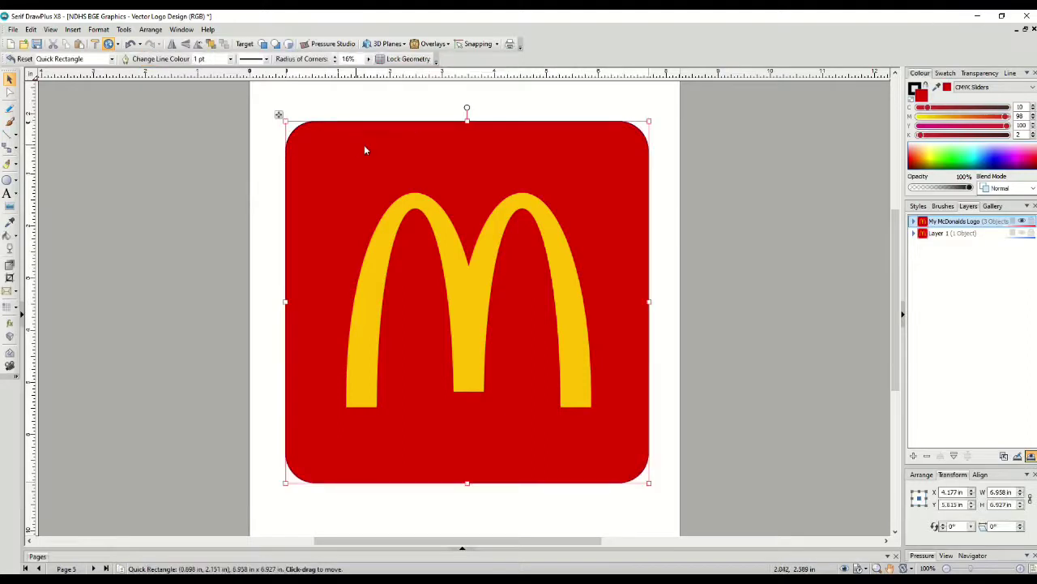
click(914, 86)
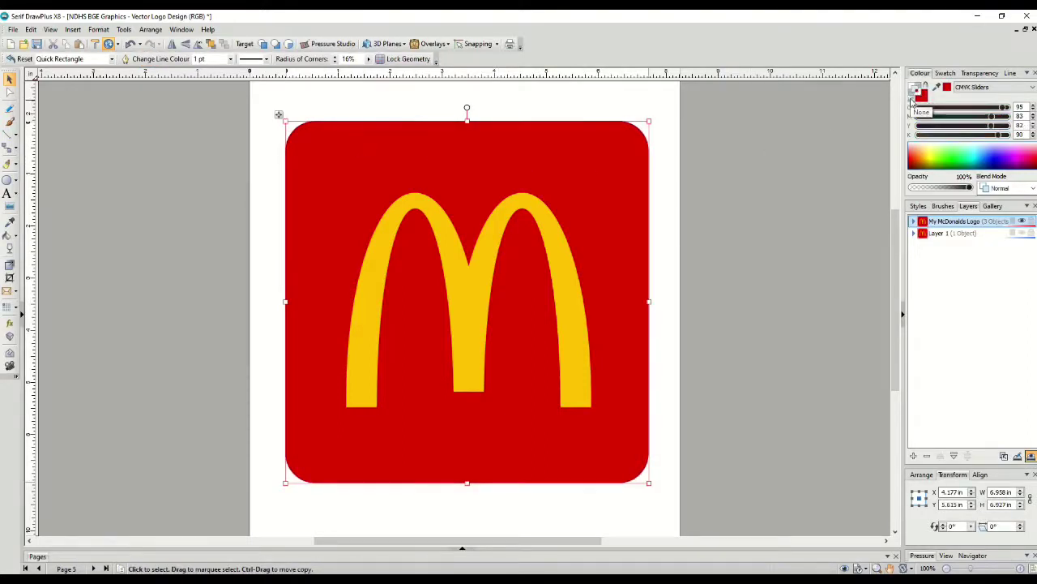
click(781, 154)
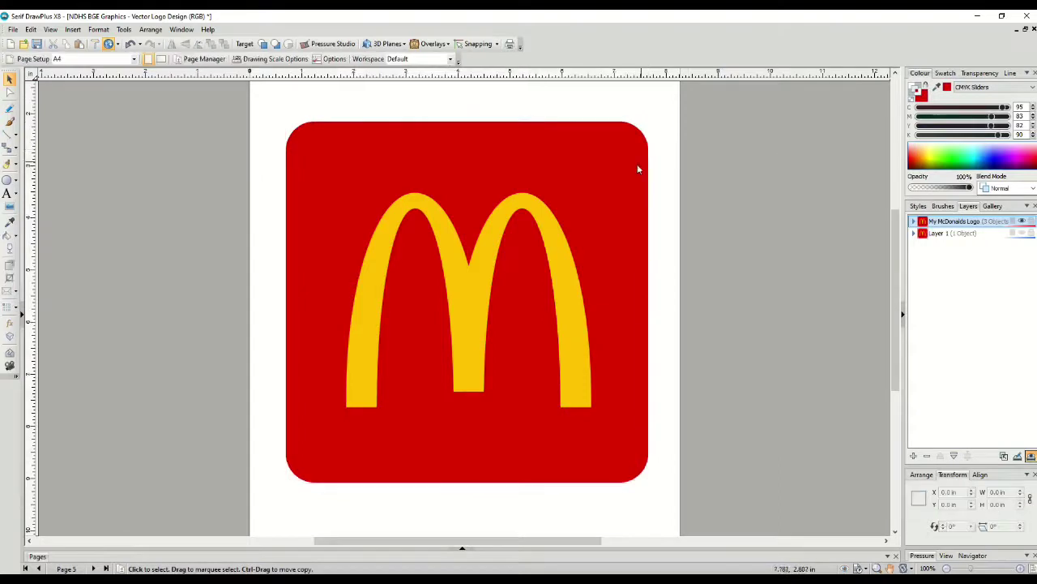
click(616, 210)
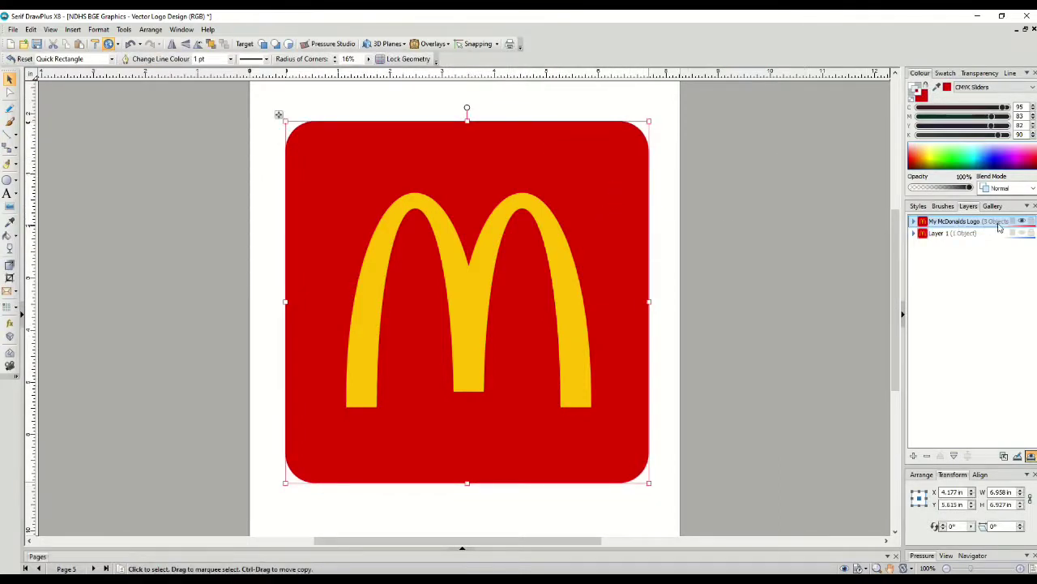
- Hide the My McDonalds Logo layer and zoom in on the reference image's blurry edges
click(1024, 222)
click(1022, 233)
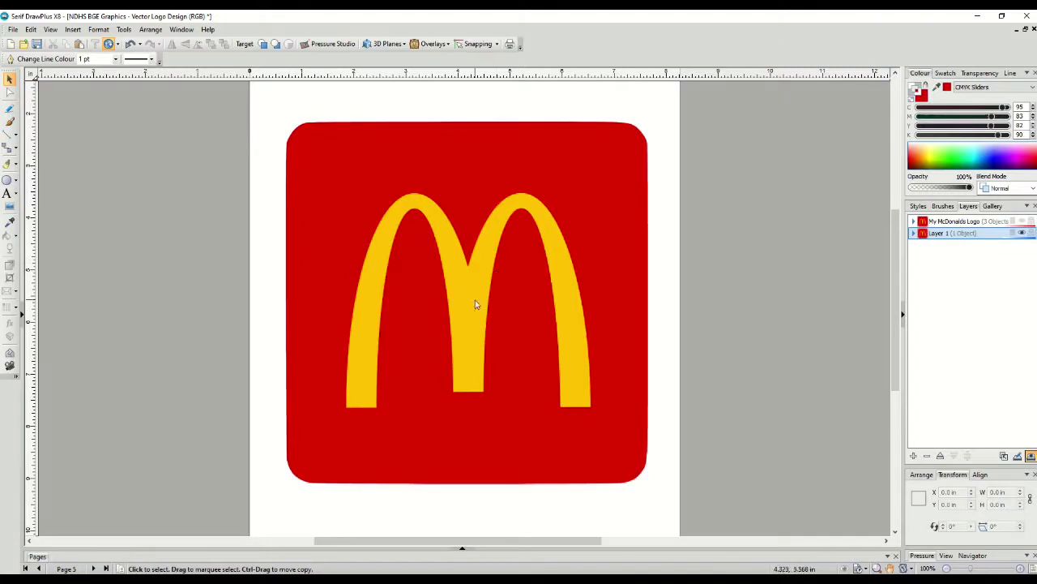
scroll(475, 304, up, 8)
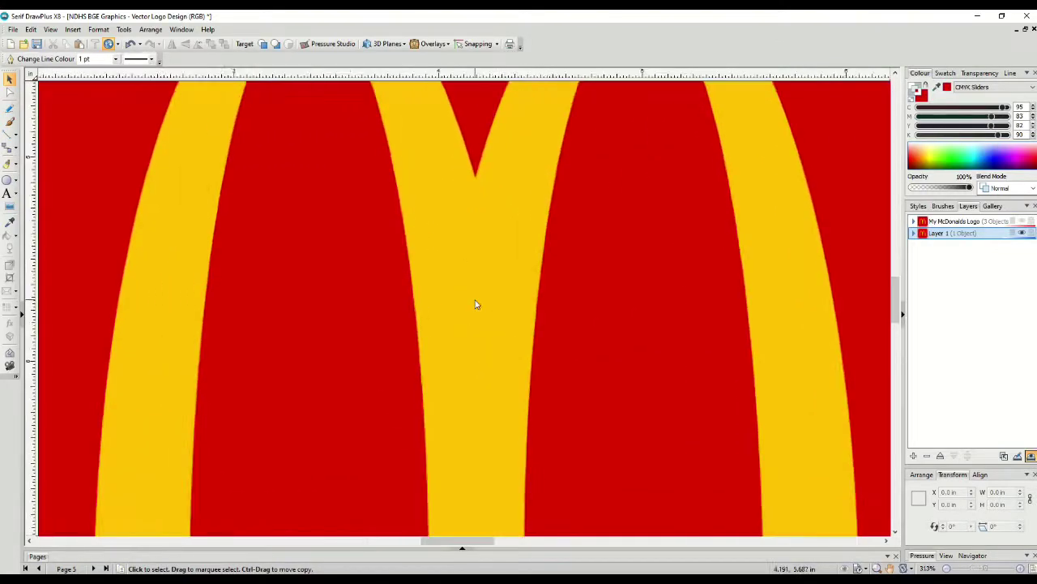
scroll(476, 304, up, 4)
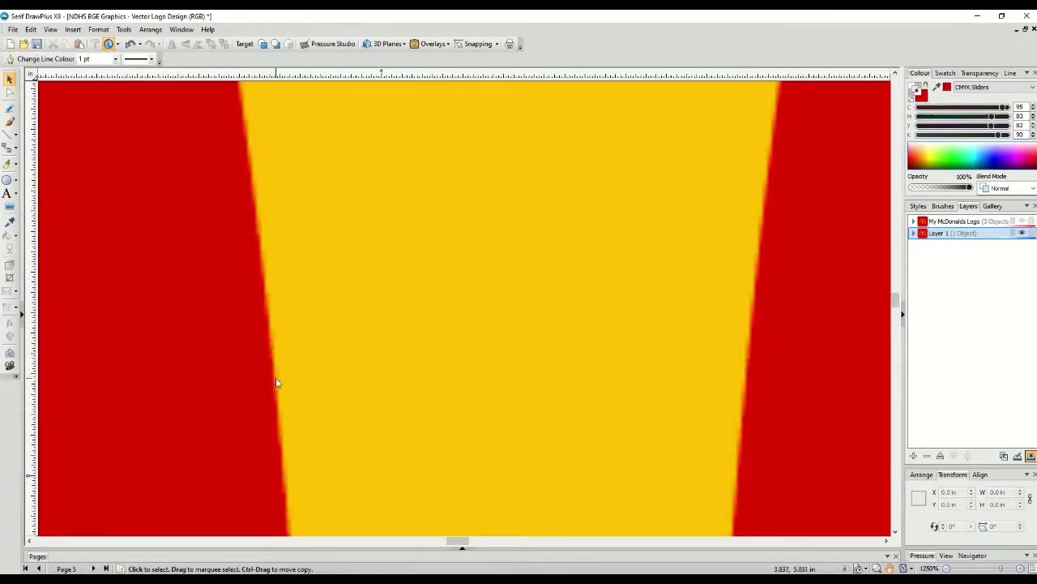
scroll(276, 382, up, 1)
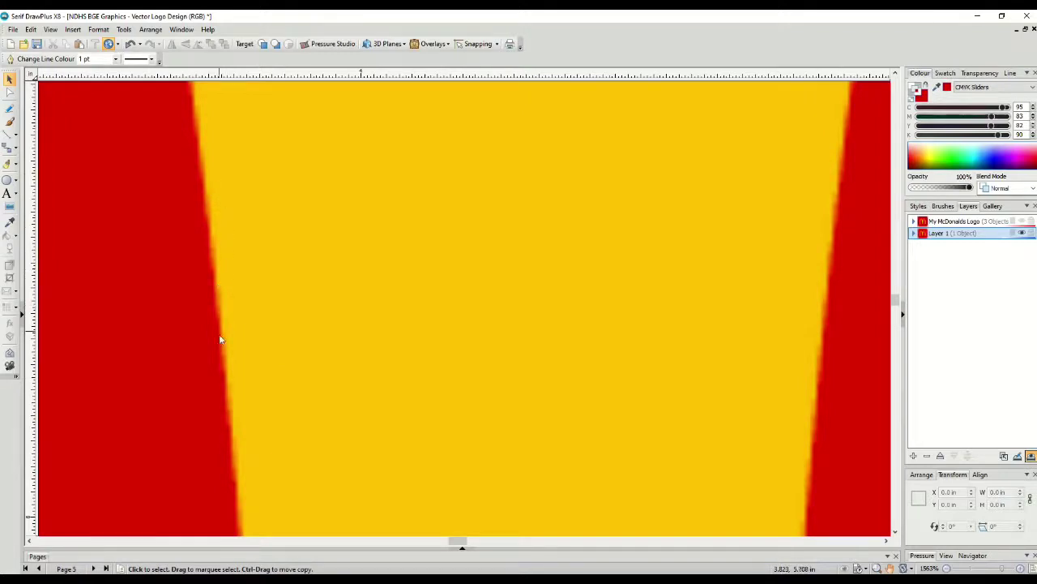
click(236, 430)
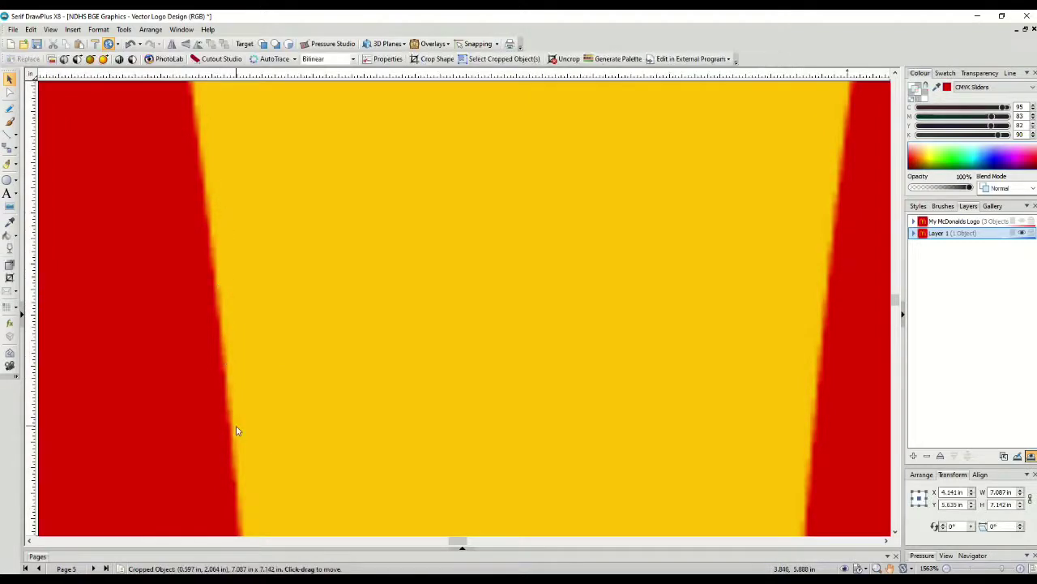
- Hide Layer 1, show the My McDonalds Logo layer, and zoom out to the whole page
click(1023, 234)
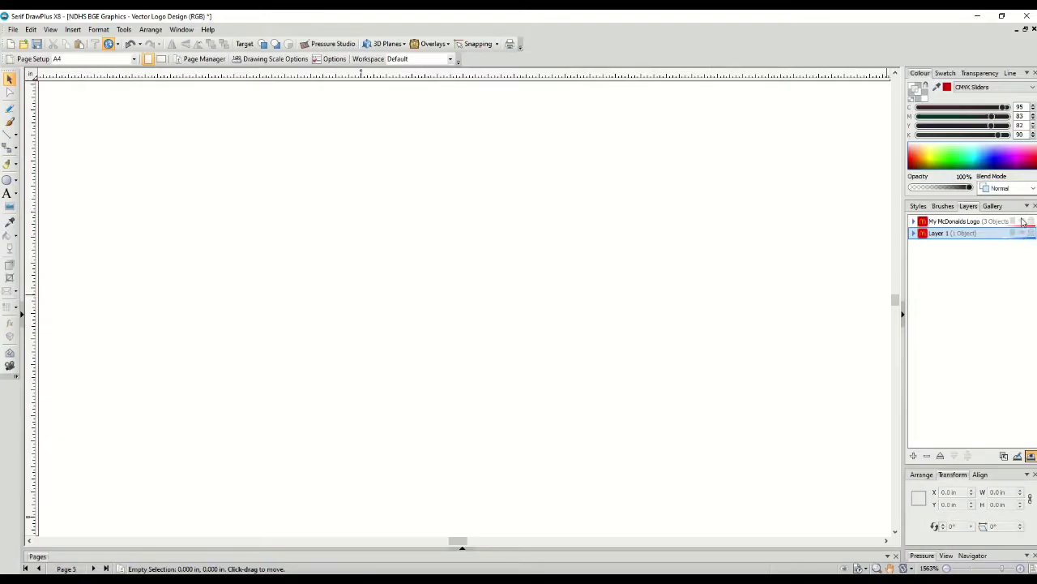
click(1022, 221)
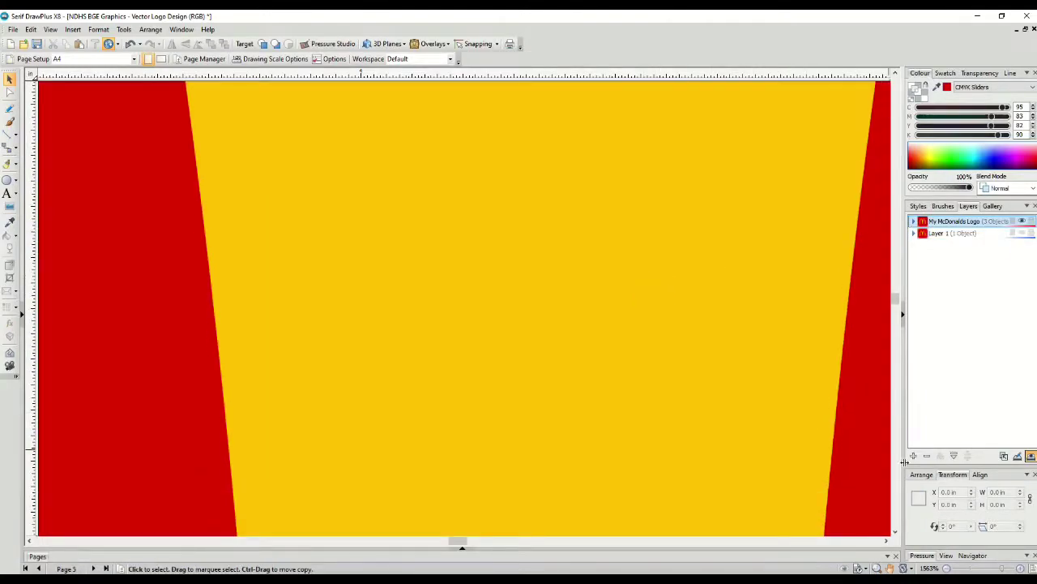
click(947, 568)
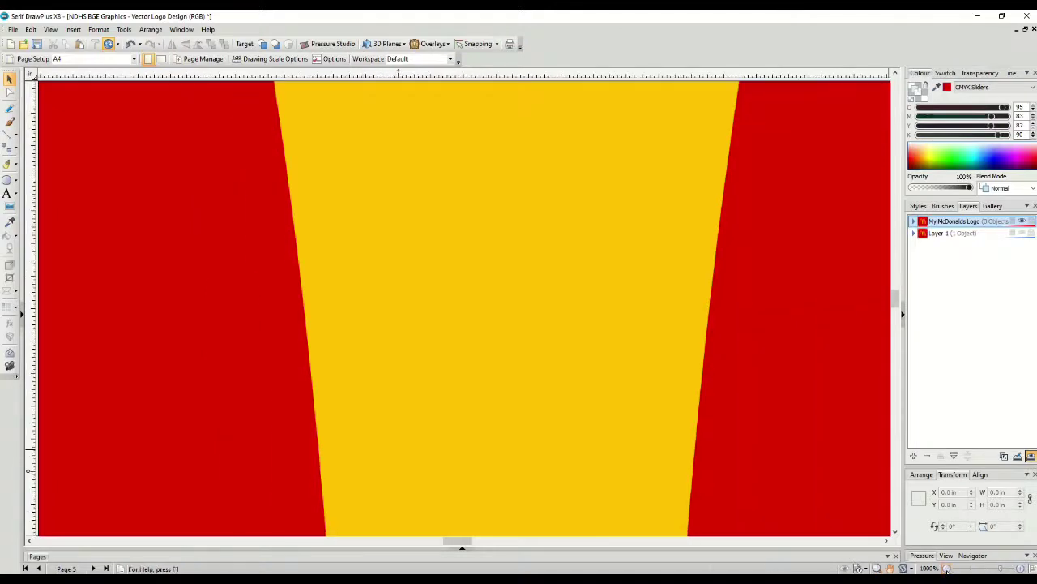
click(947, 568)
click(947, 568)
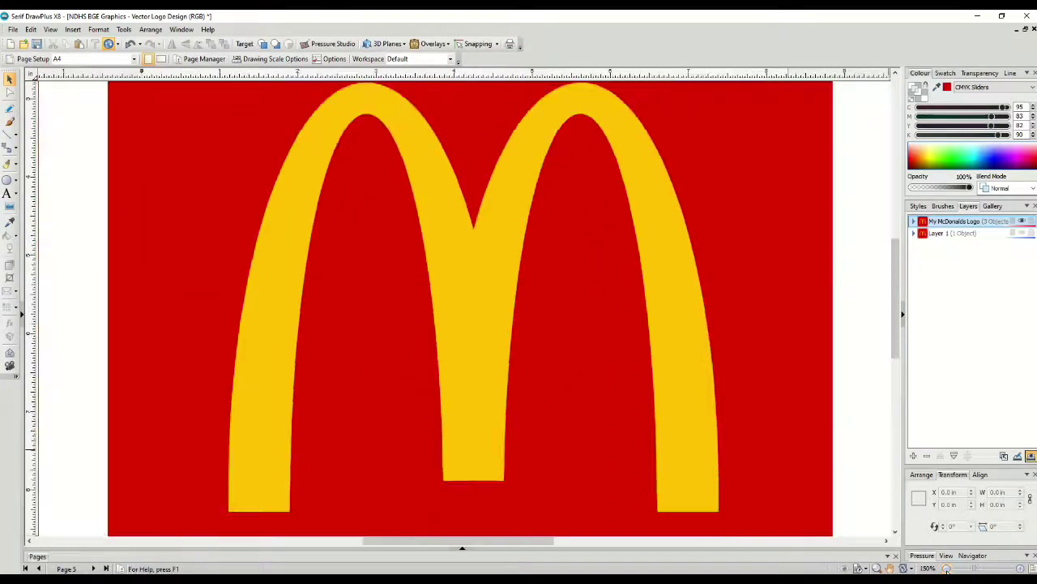
click(946, 568)
click(947, 568)
click(946, 568)
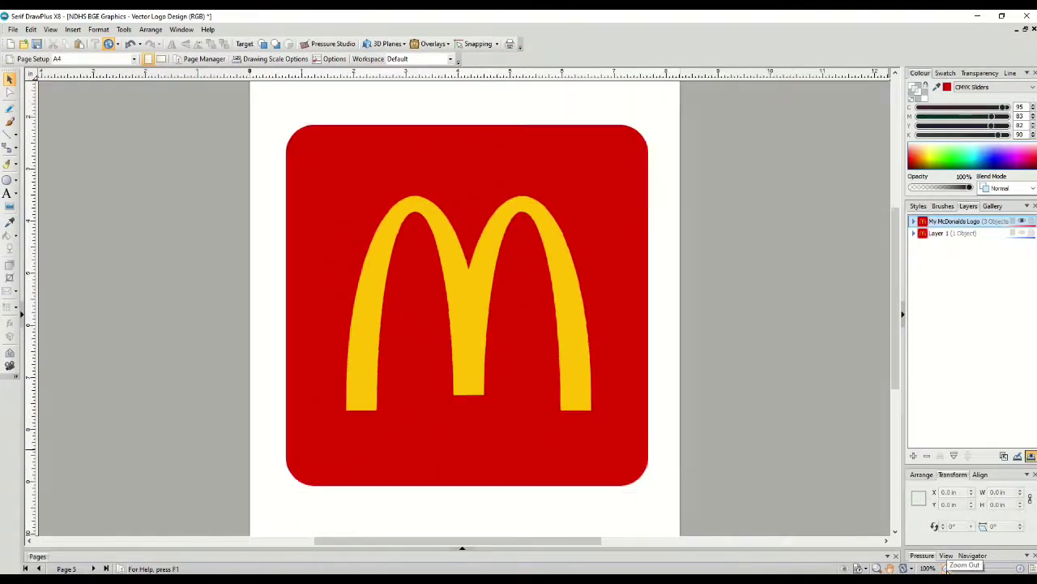
- Magnify the arch edges to confirm they stay crisp, then zoom back out to the logo
drag(990, 568, 1020, 569)
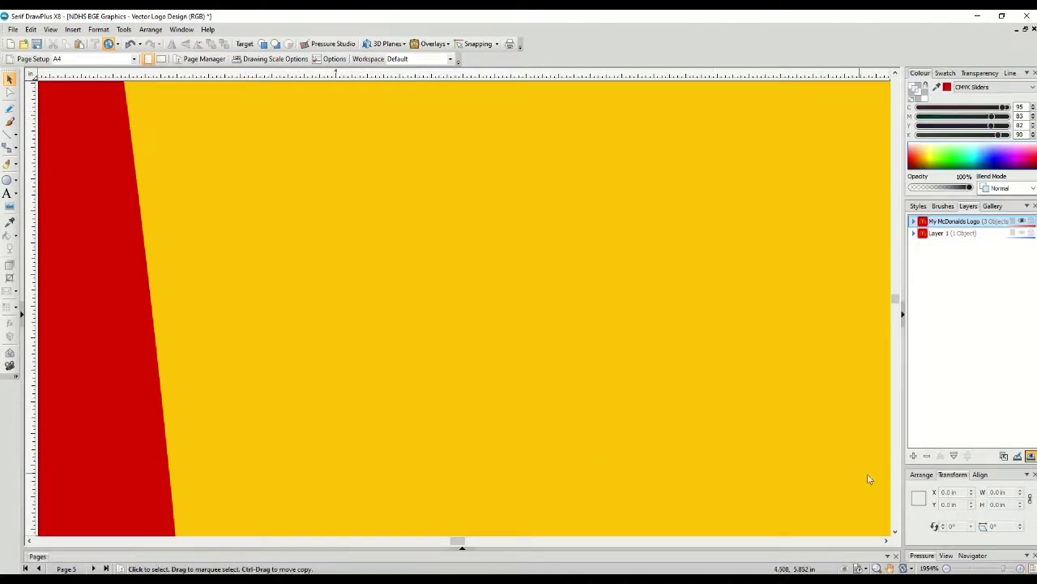
click(1020, 569)
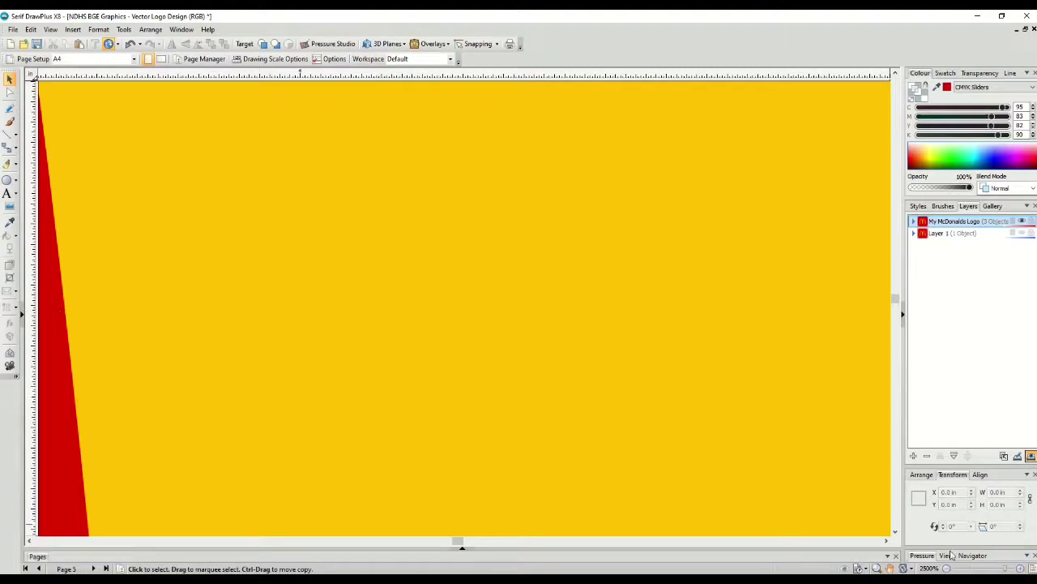
click(1021, 569)
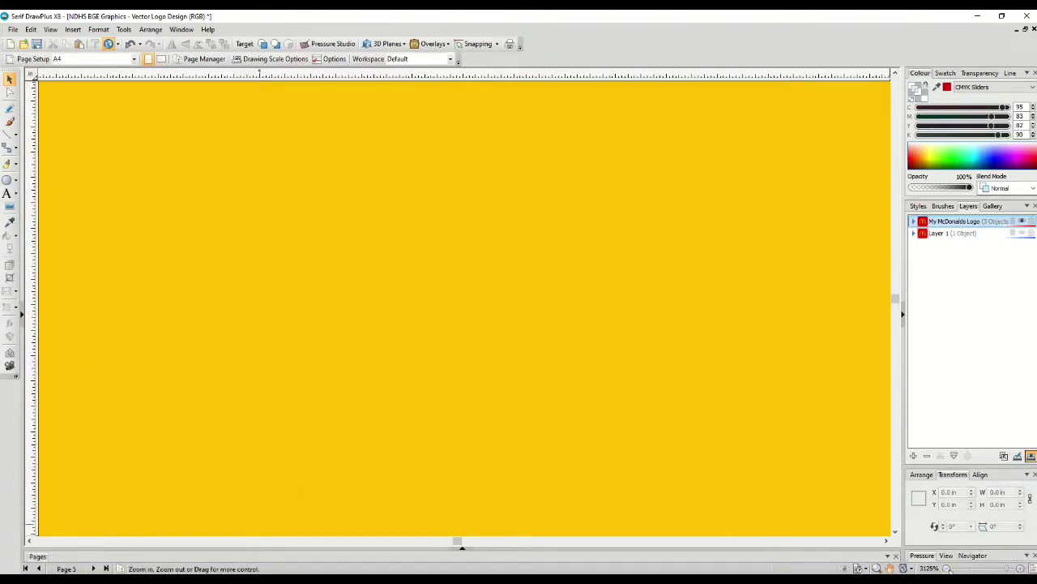
drag(947, 567, 949, 568)
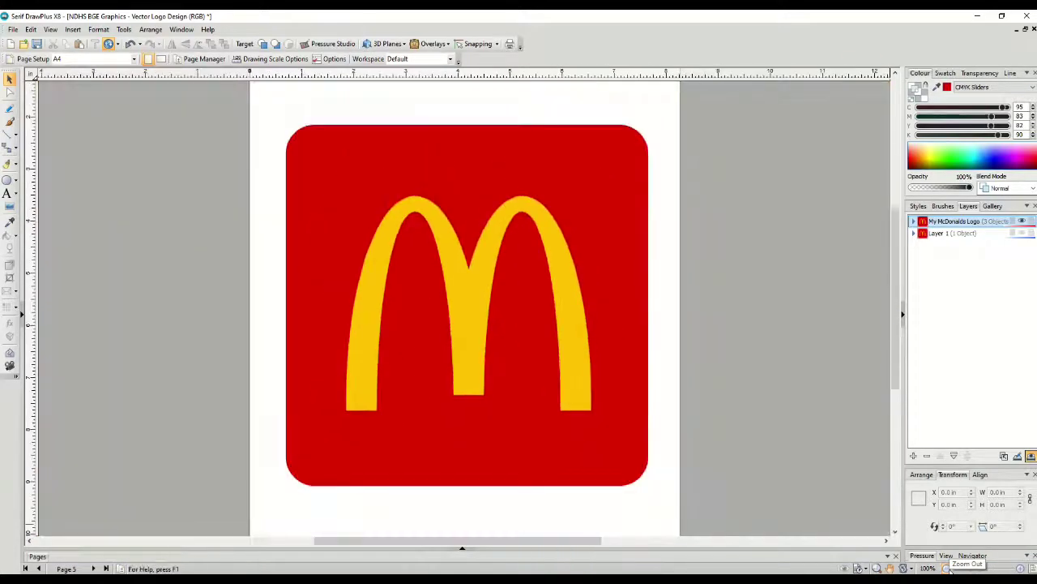
- Marquee-select all logo shapes and export them as a Scalable Vector Graphics (SVG) picture
click(265, 98)
drag(265, 97, 671, 504)
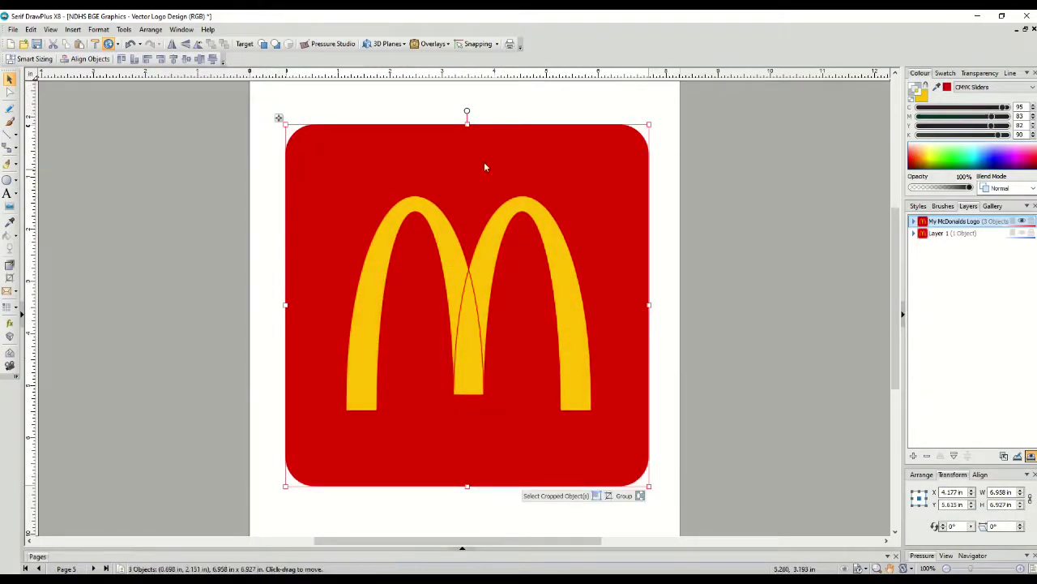
click(13, 29)
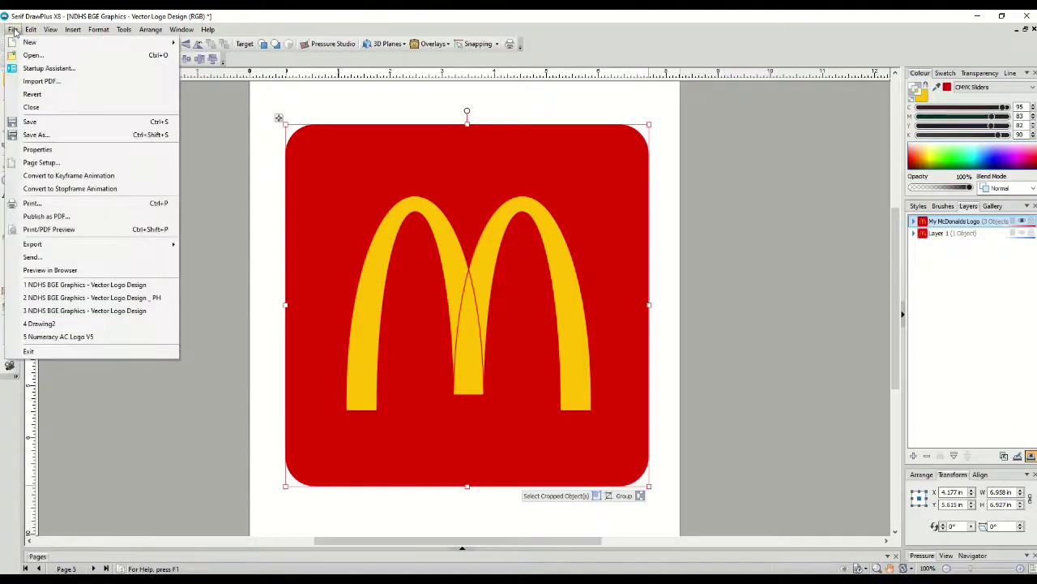
mouse_move(82, 252)
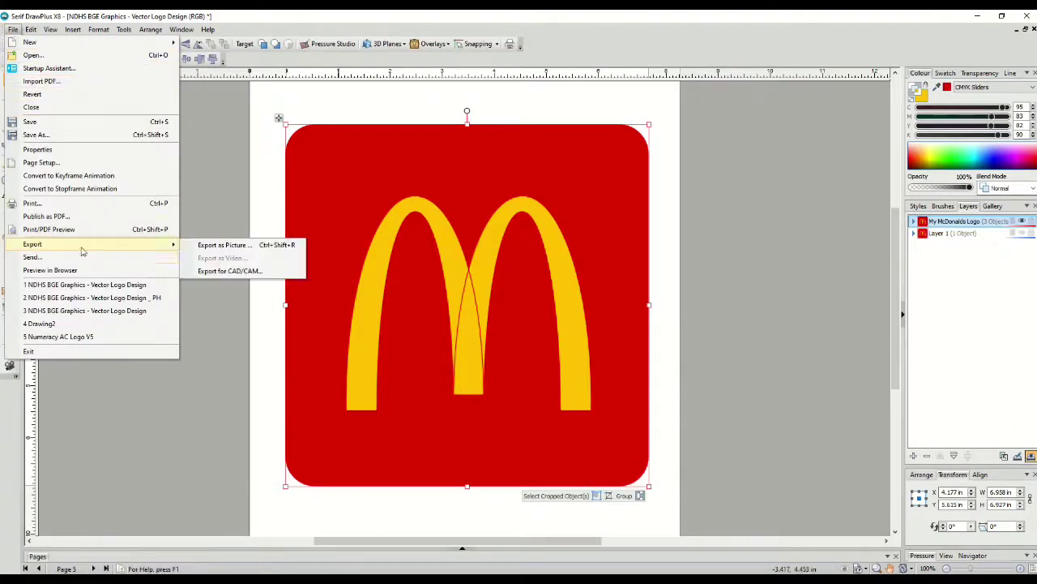
click(223, 245)
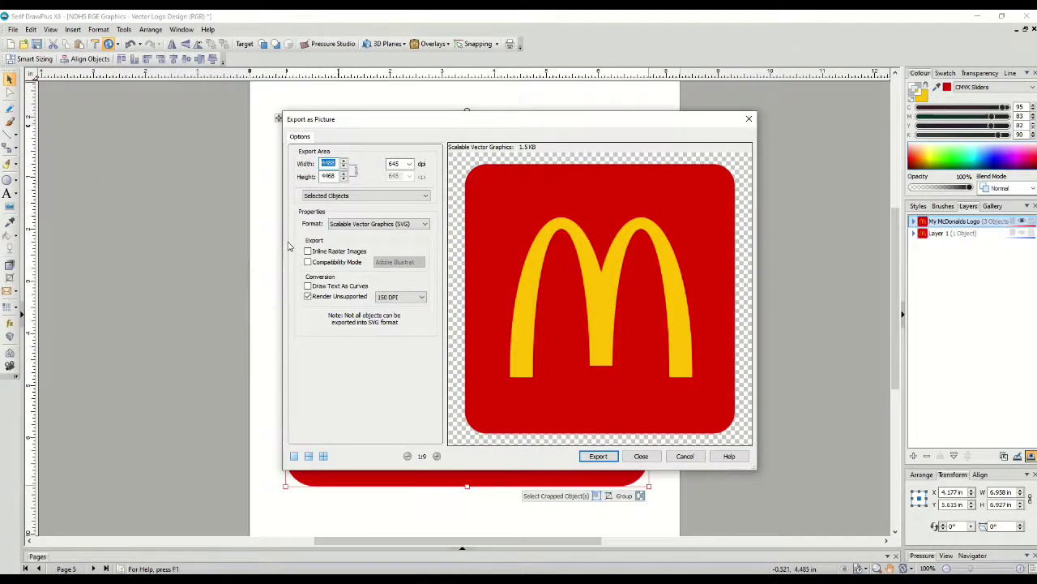
click(376, 225)
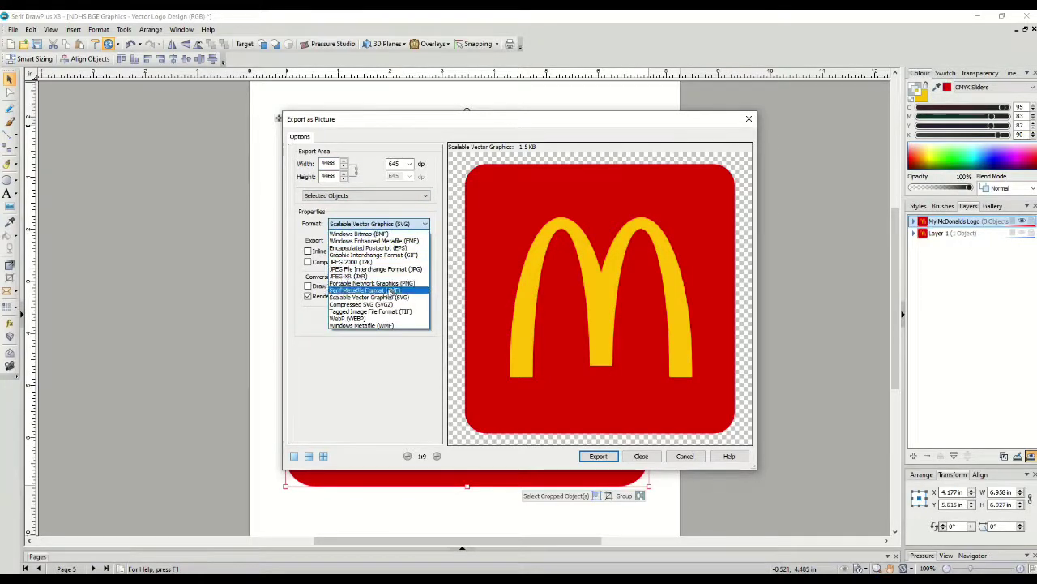
click(388, 297)
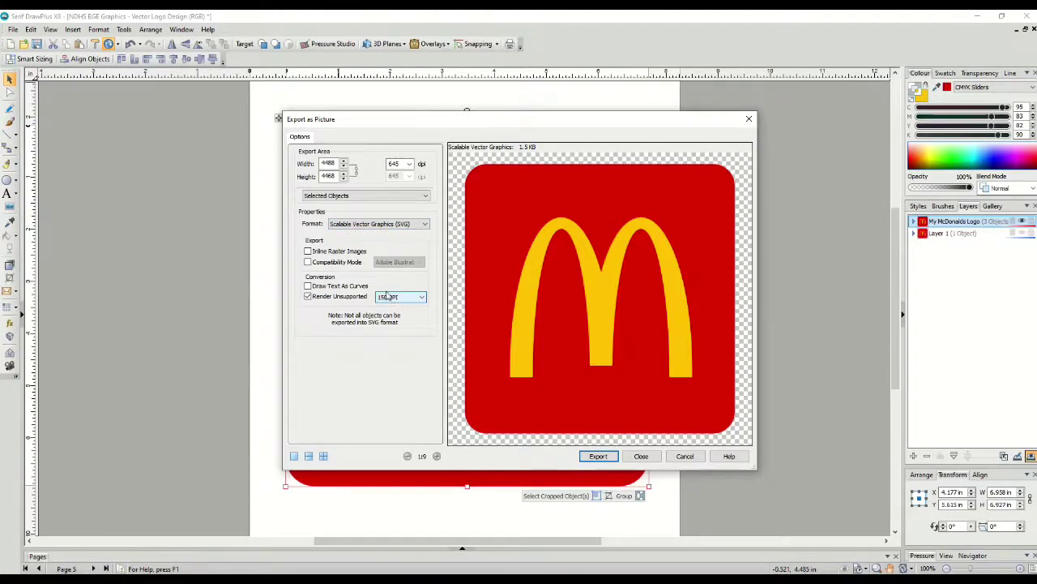
click(598, 455)
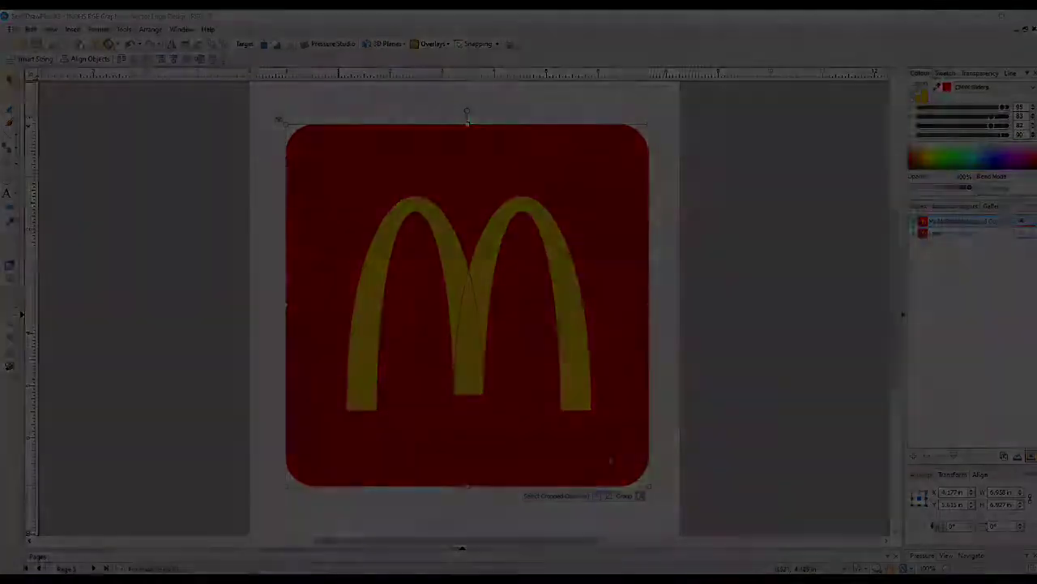